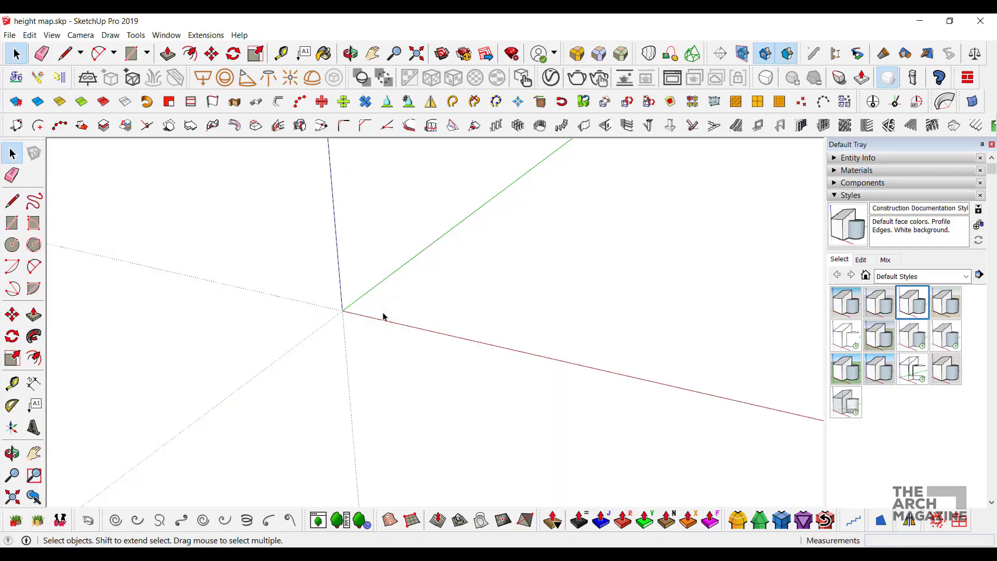
Step: Load heightmap_smooth_0_4.png from the ue folder into Mesh From Heightmap
middle_click_drag(383, 316, 396, 351)
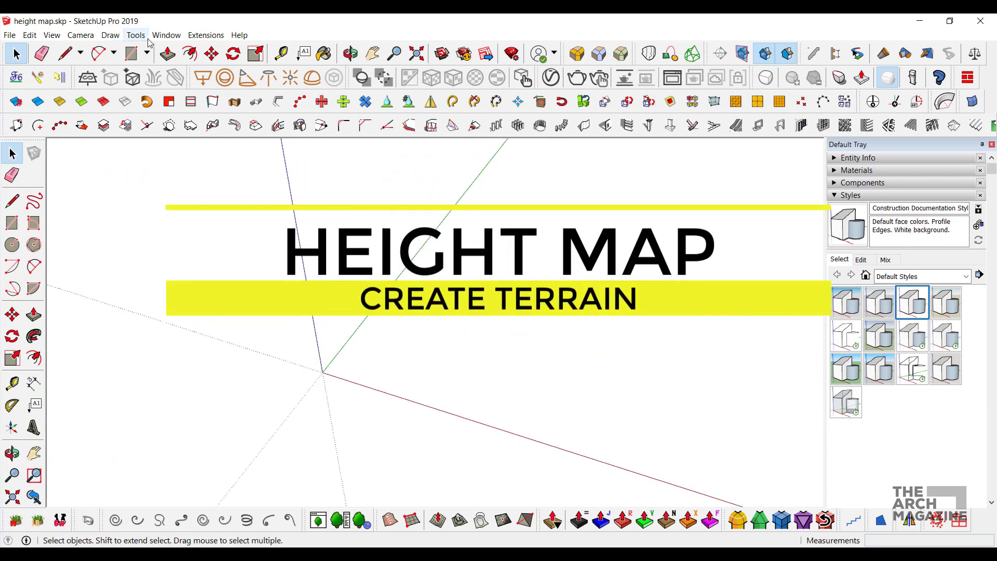
left_click(110, 35)
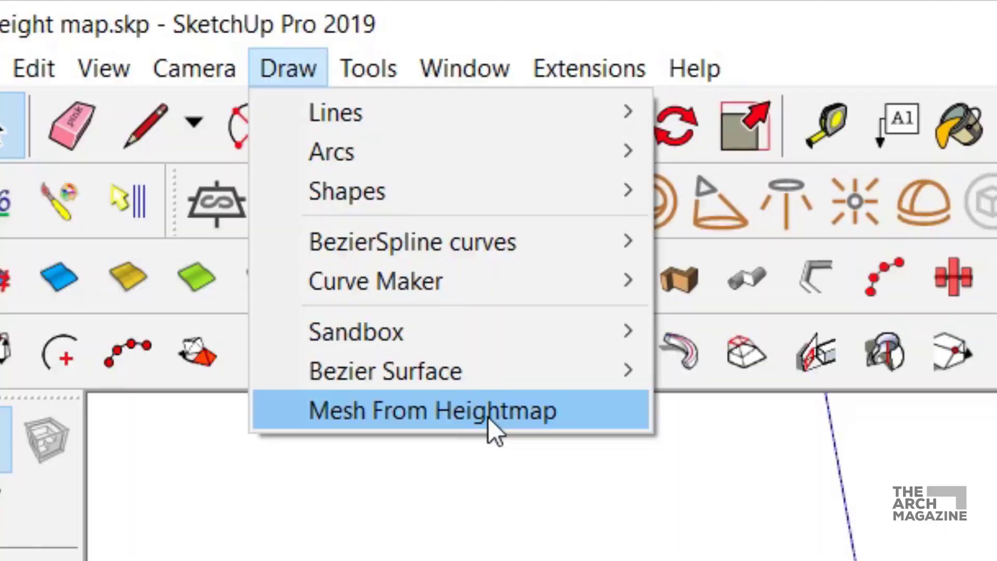
left_click(489, 416)
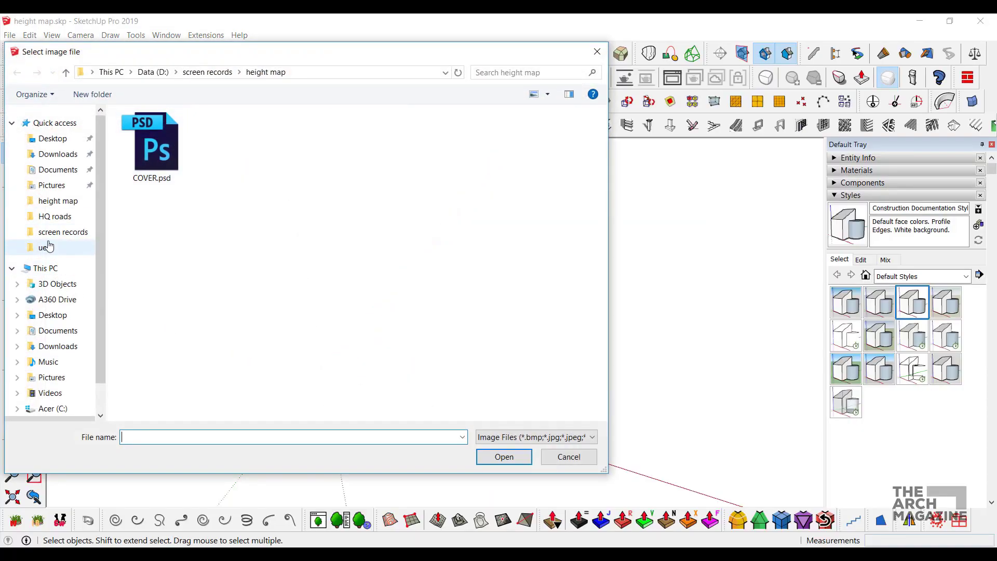
left_click(62, 247)
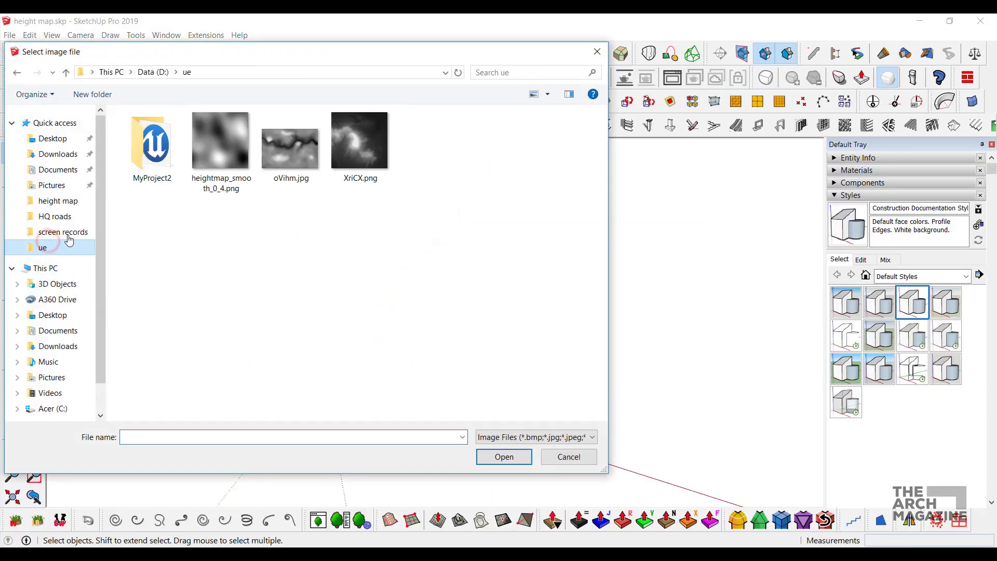
left_click(221, 151)
left_click(506, 457)
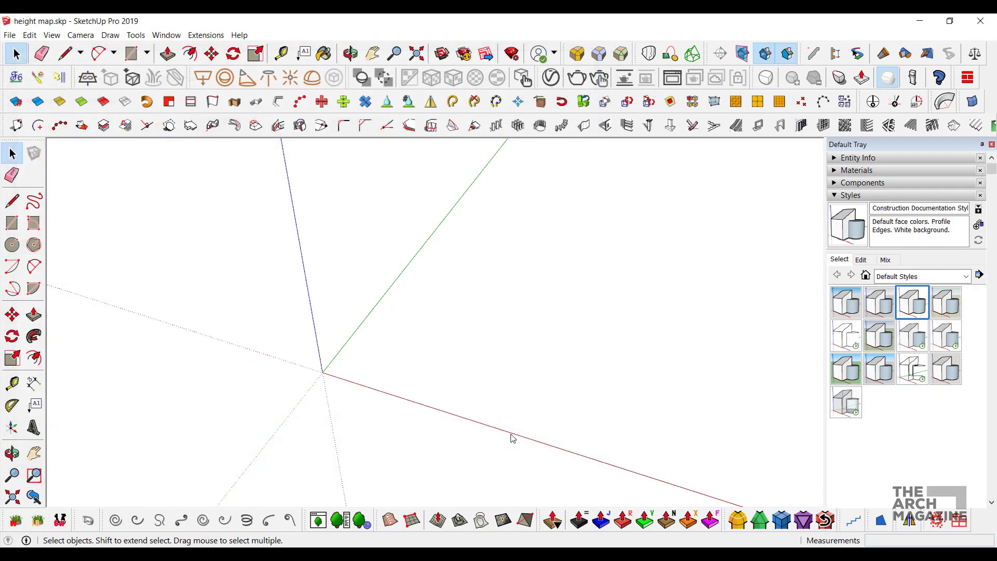
Step: Place the heightmap terrain from the origin and generate it at max size 400
left_click(570, 465)
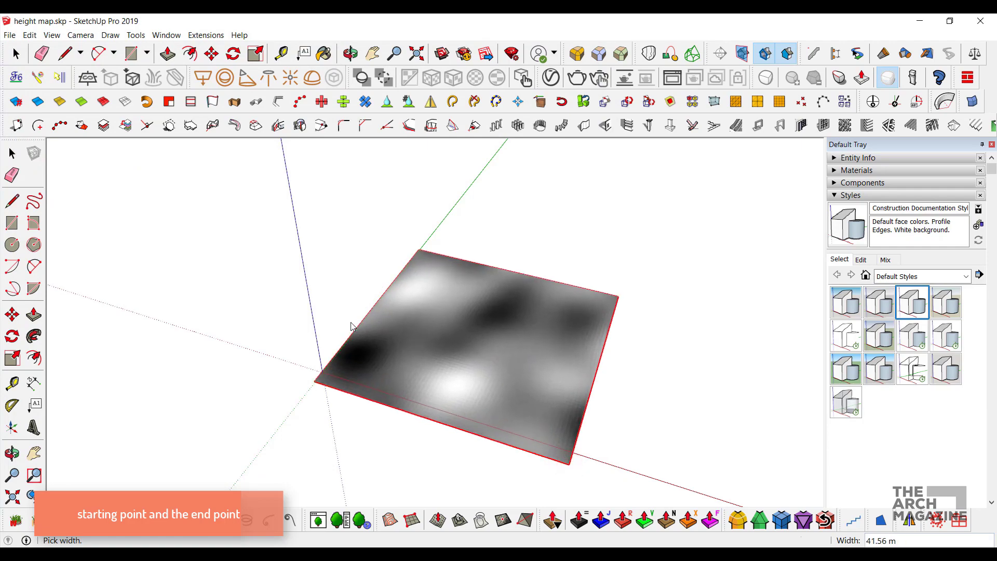
left_click(280, 318)
scroll(330, 311, "down", 3)
mouse_move(331, 310)
middle_mouse_down()
mouse_move(436, 364)
mouse_move(445, 318)
mouse_move(495, 383)
mouse_move(439, 206)
middle_mouse_up()
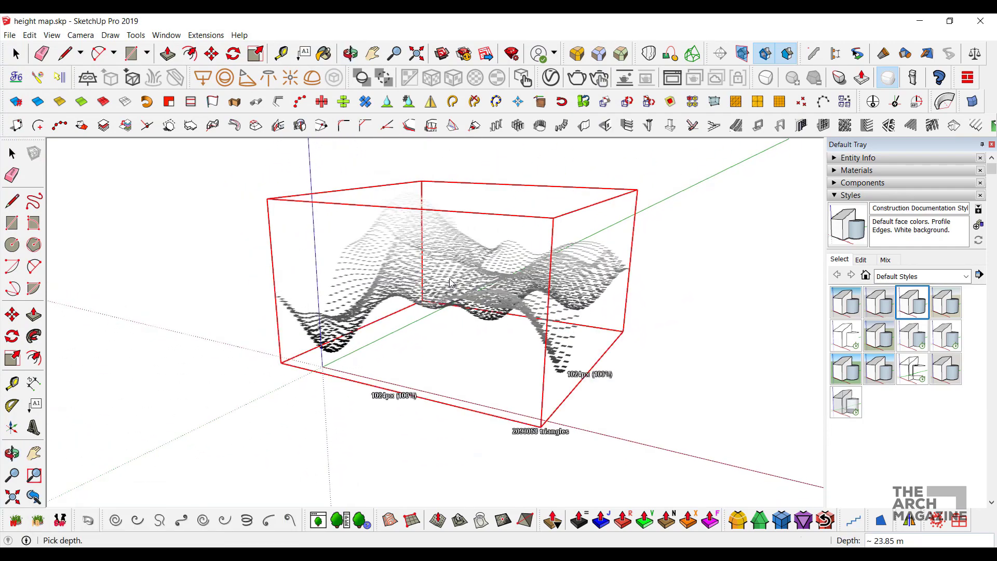
left_click(392, 419)
type("400")
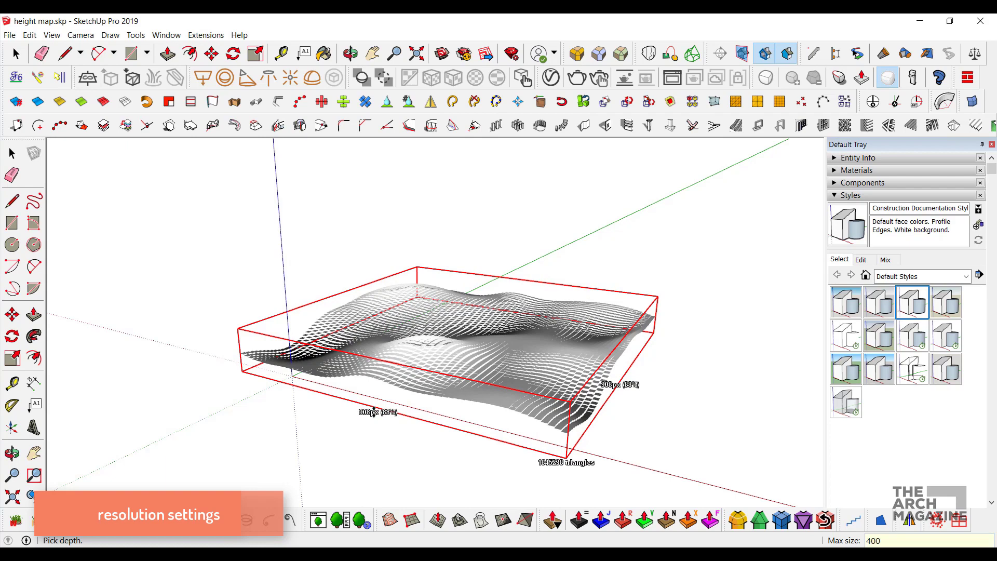
key("Return")
left_click(424, 359)
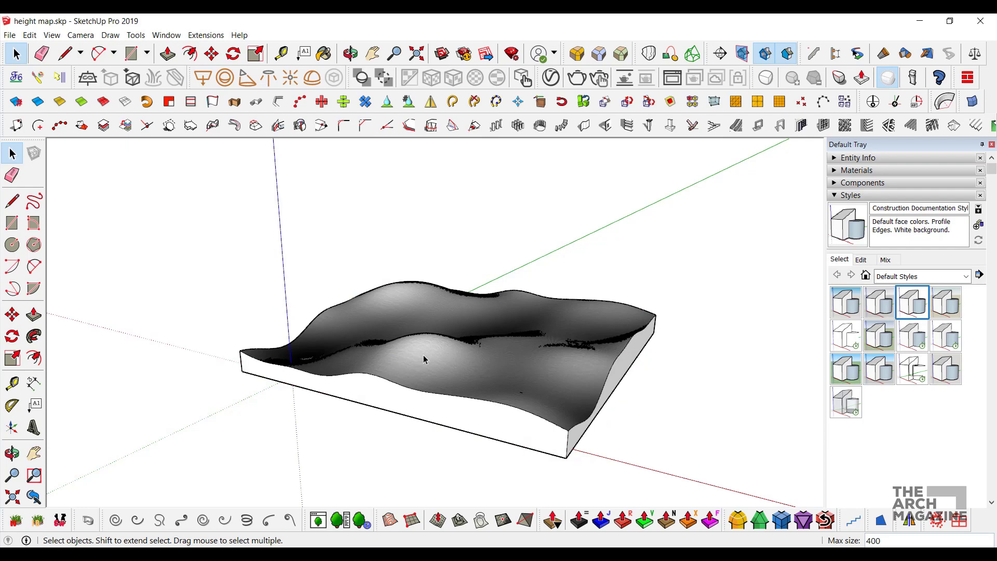
middle_click_drag(419, 349, 456, 363)
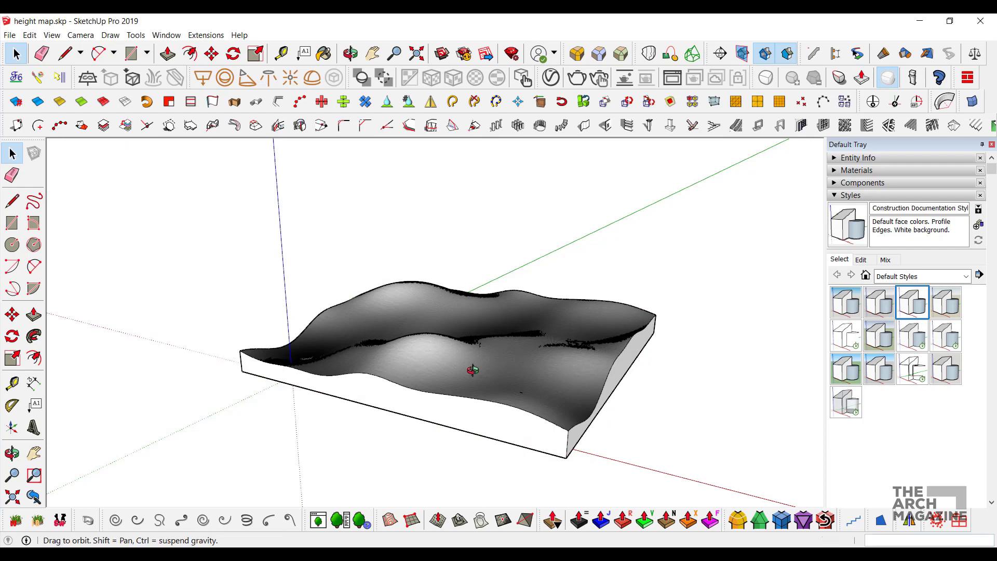
scroll(580, 352, "up", 2)
scroll(571, 351, "up", 2)
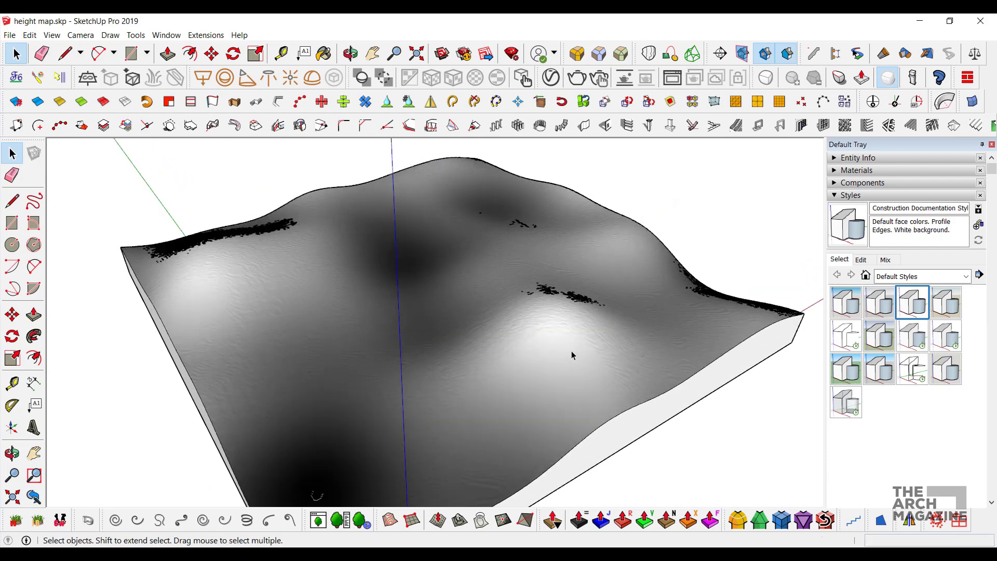
scroll(575, 341, "up", 2)
scroll(575, 343, "up", 3)
scroll(575, 340, "up", 2)
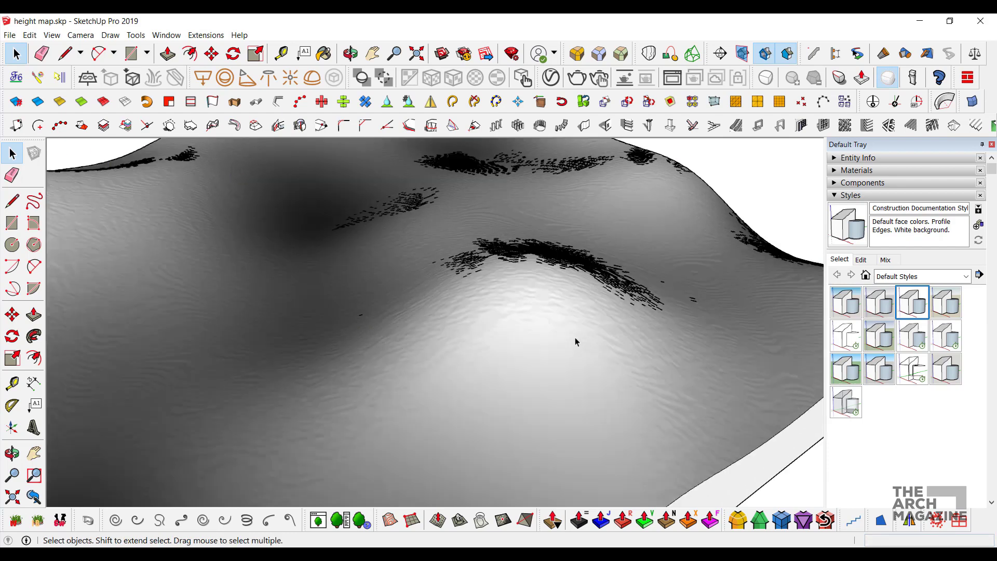
mouse_move(575, 337)
middle_mouse_down()
mouse_move(501, 301)
mouse_move(393, 326)
mouse_move(403, 286)
middle_mouse_up()
scroll(403, 285, "down", 2)
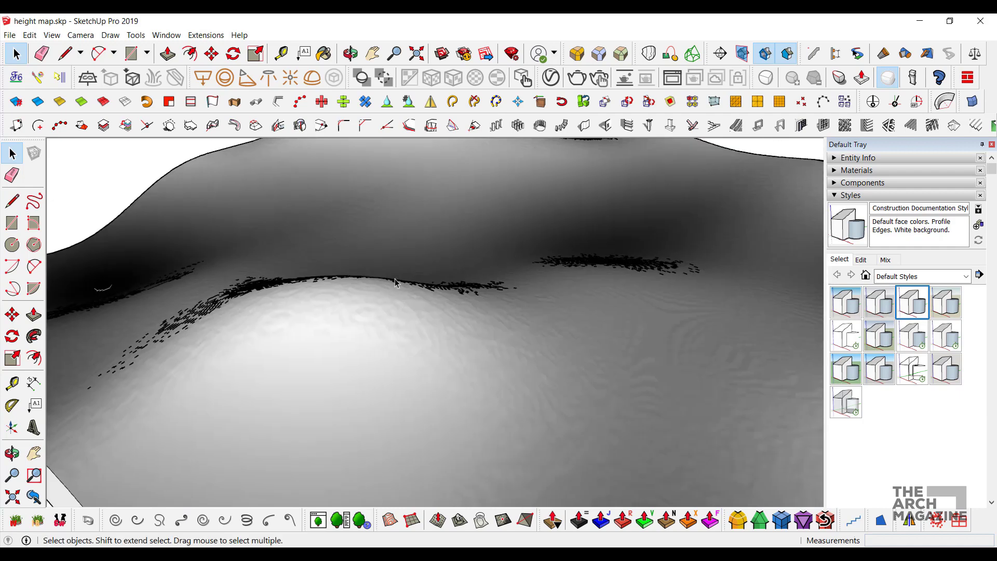
scroll(431, 275, "down", 2)
scroll(465, 263, "down", 2)
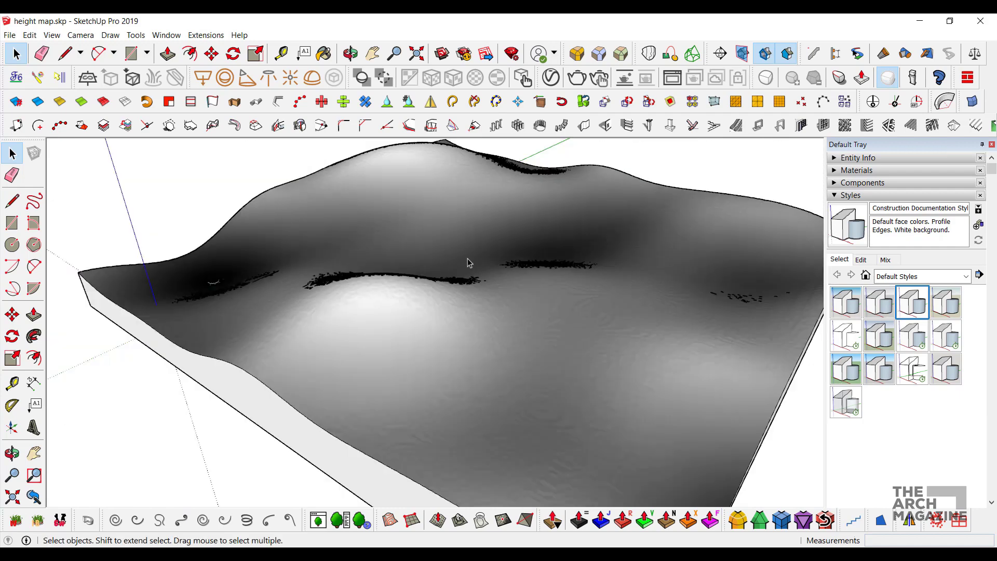
scroll(468, 262, "down", 5)
scroll(472, 296, "down", 1)
mouse_move(471, 323)
middle_mouse_down()
mouse_move(425, 308)
mouse_move(424, 266)
middle_mouse_up()
left_click(425, 307)
key("m")
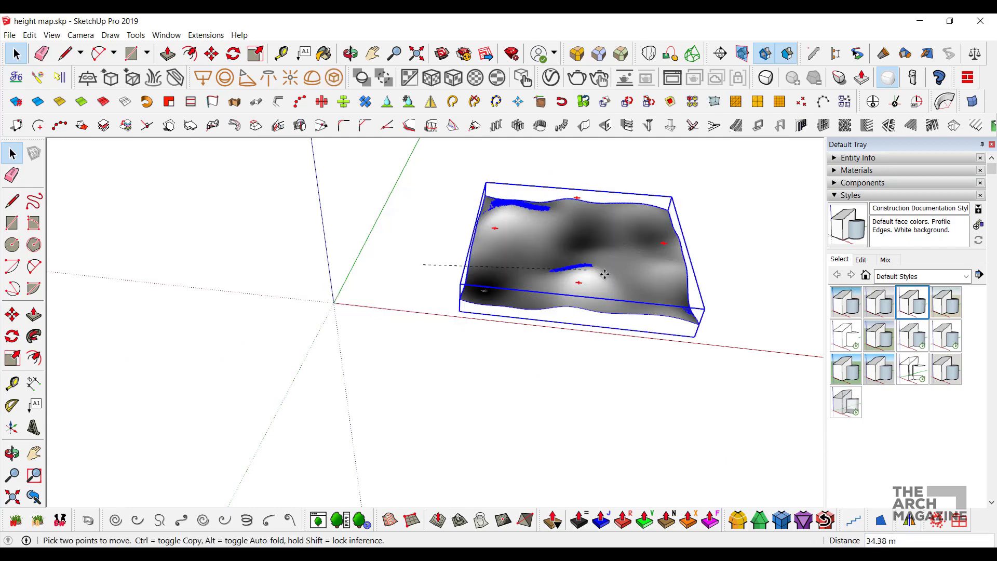
left_click(598, 282)
key("space")
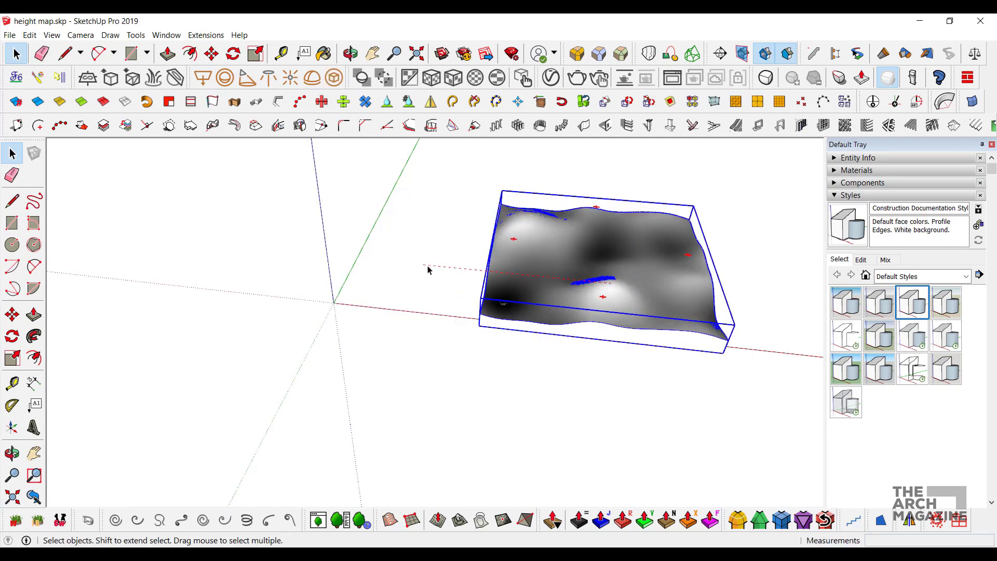
key("ctrl+z")
left_click(414, 267)
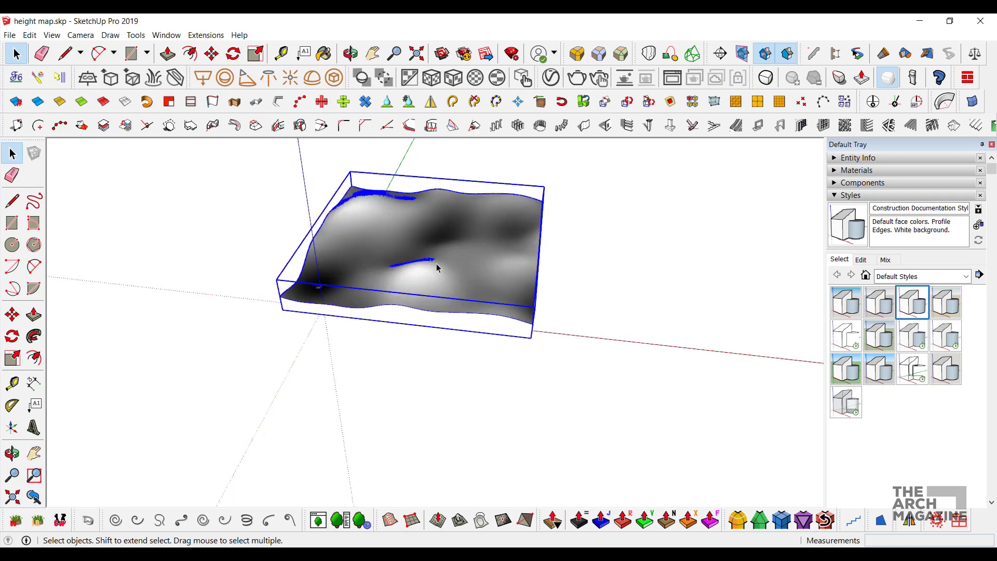
Step: Paint the terrain slab with the Vegetation Grass Artificial material
left_click(843, 173)
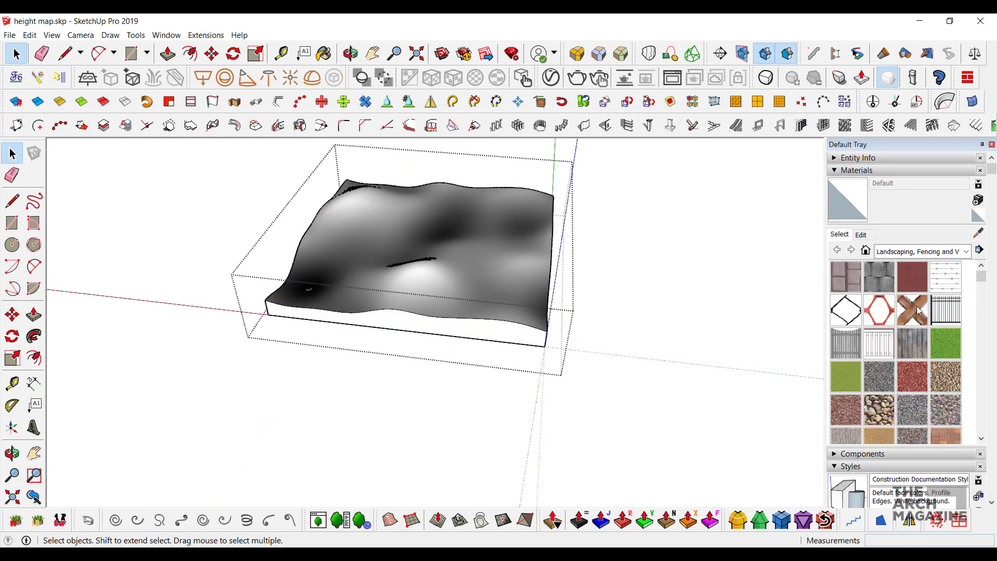
scroll(935, 333, "down", 5)
left_click(946, 328)
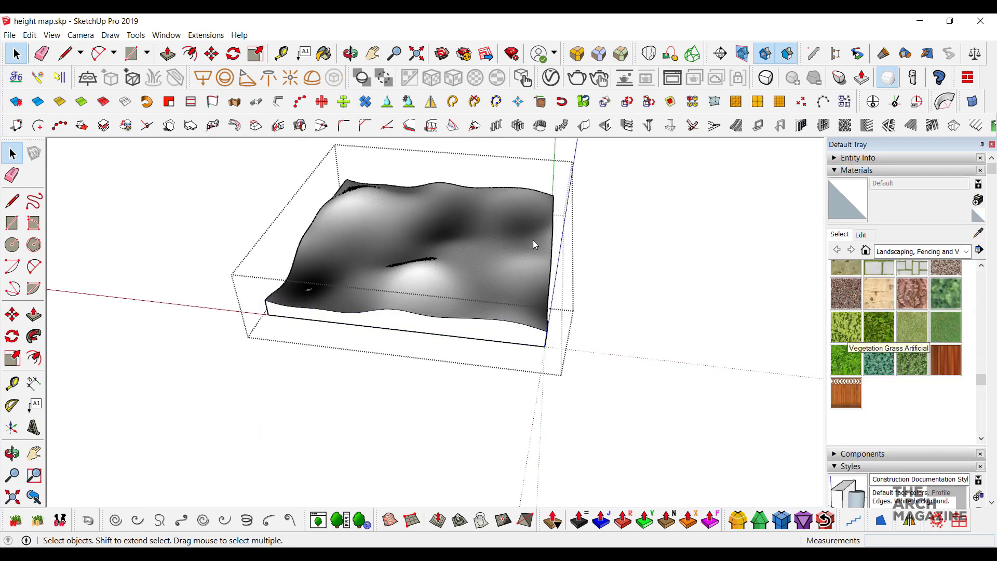
key("b")
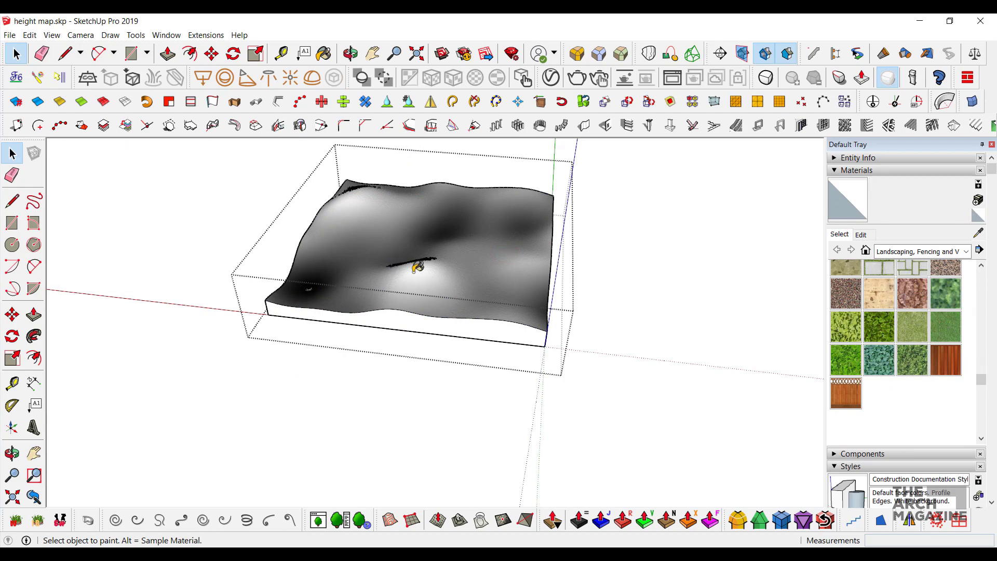
left_click(489, 273)
key("space")
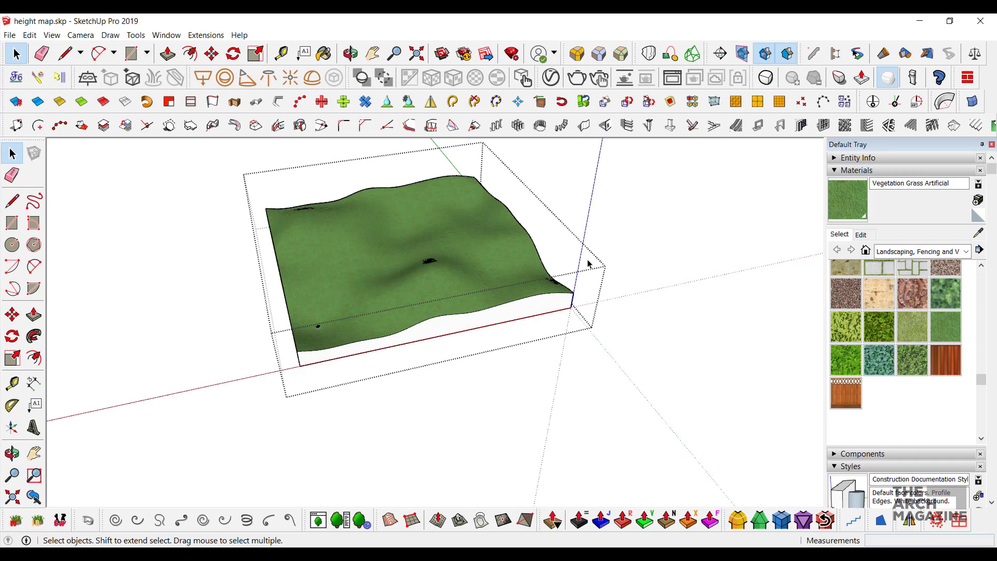
key("b")
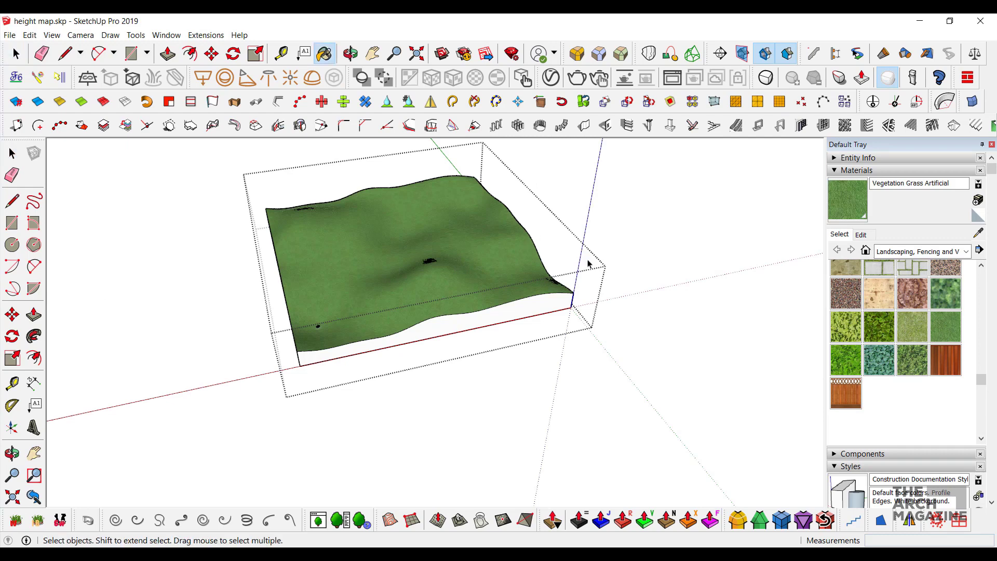
mouse_move(586, 263)
middle_mouse_down()
mouse_move(367, 309)
mouse_move(330, 179)
middle_mouse_up()
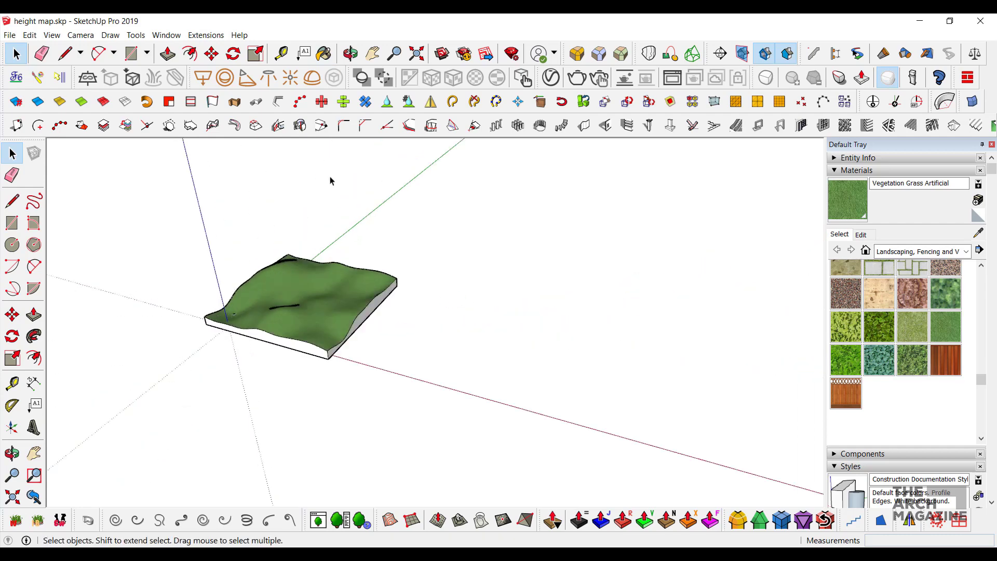
Step: Load oVihm.jpg as a second Mesh From Heightmap image
left_click(120, 38)
left_click(156, 142)
left_click(289, 157)
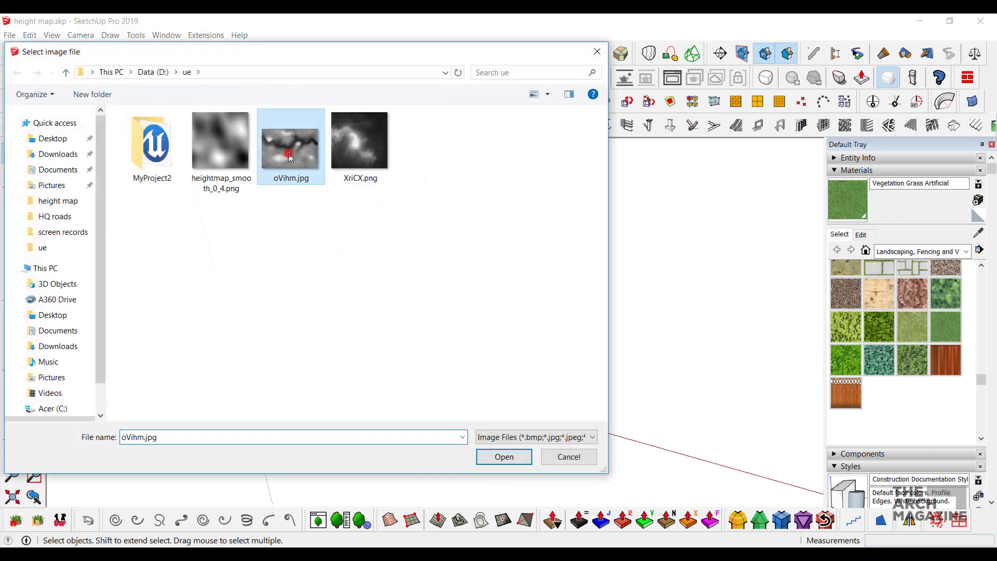
left_click(504, 457)
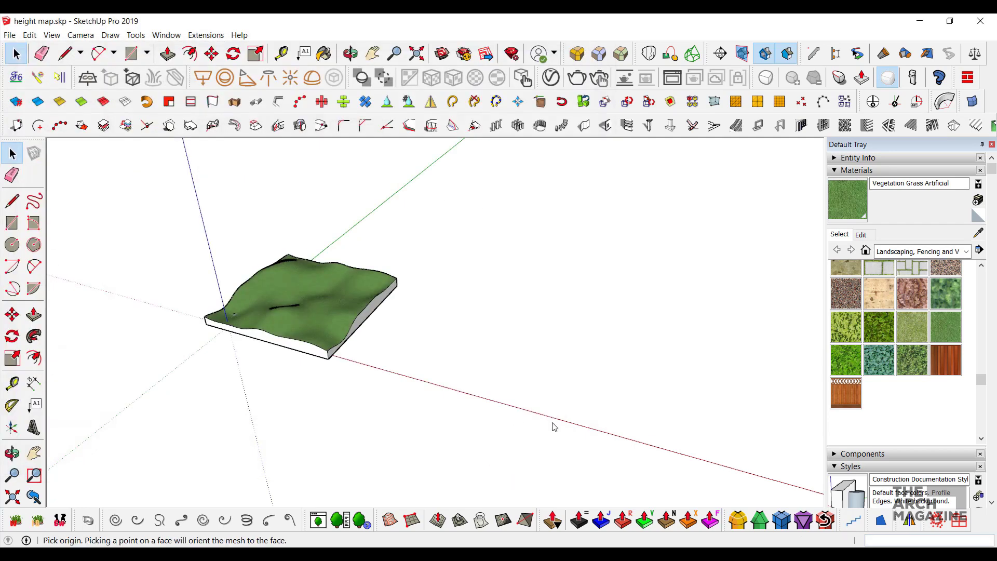
Step: Place the oVihm.jpg terrain beside the grass slab and generate it at max size 200
left_click(714, 479)
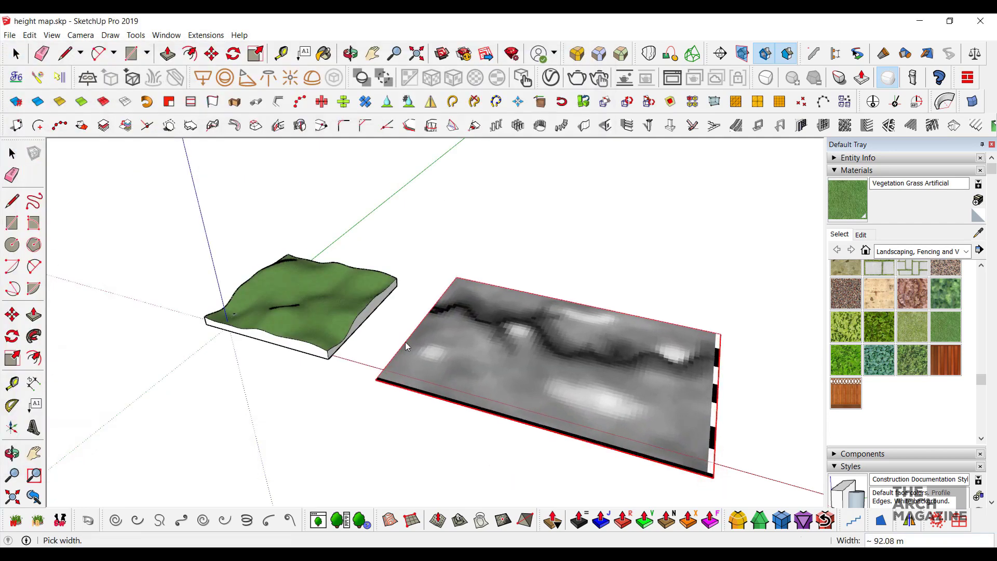
left_click(405, 342)
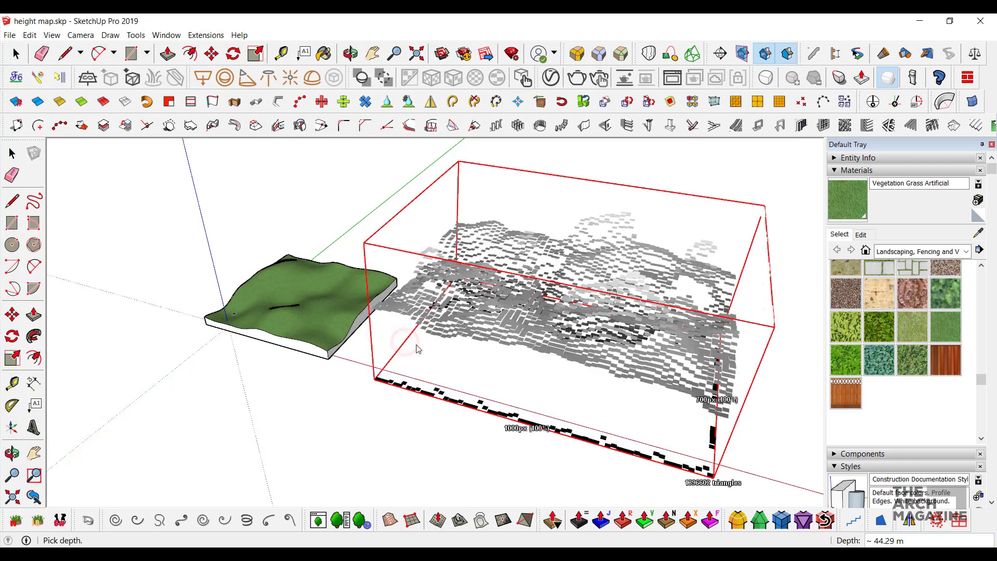
mouse_move(519, 374)
middle_mouse_down()
mouse_move(561, 359)
mouse_move(412, 301)
mouse_move(465, 331)
middle_mouse_up()
key("alt")
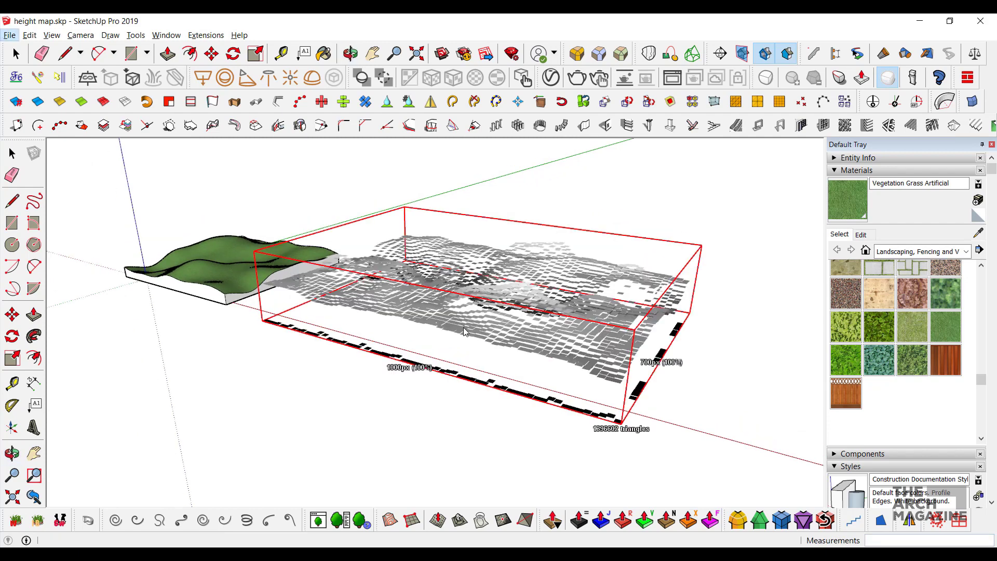
left_click(429, 370)
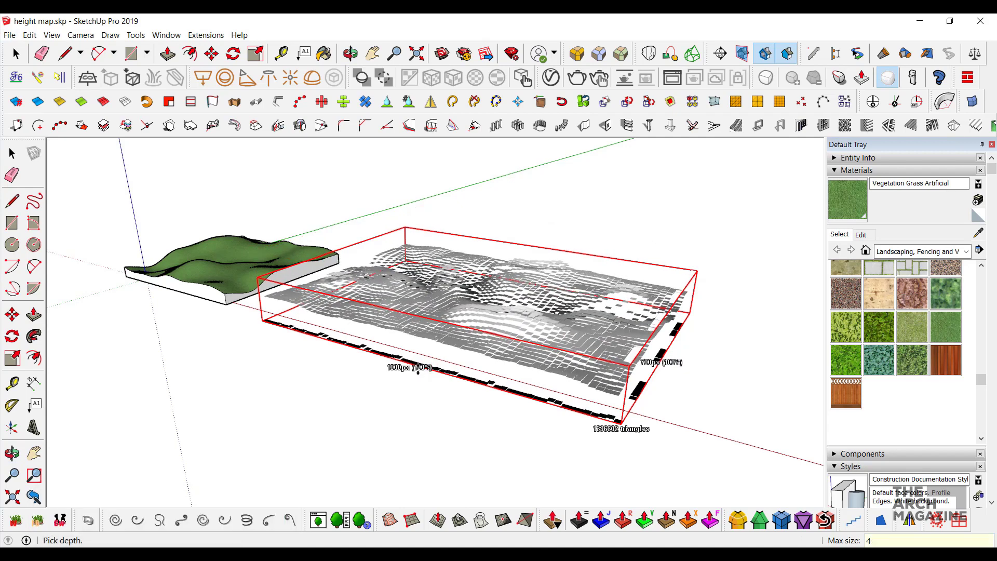
type("0")
key("Return")
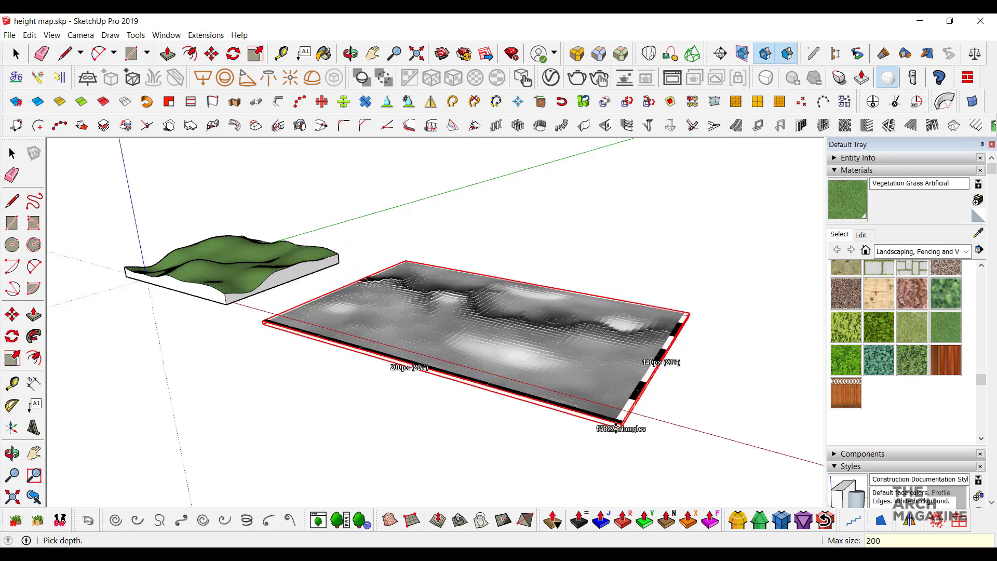
middle_click_drag(617, 366, 597, 369)
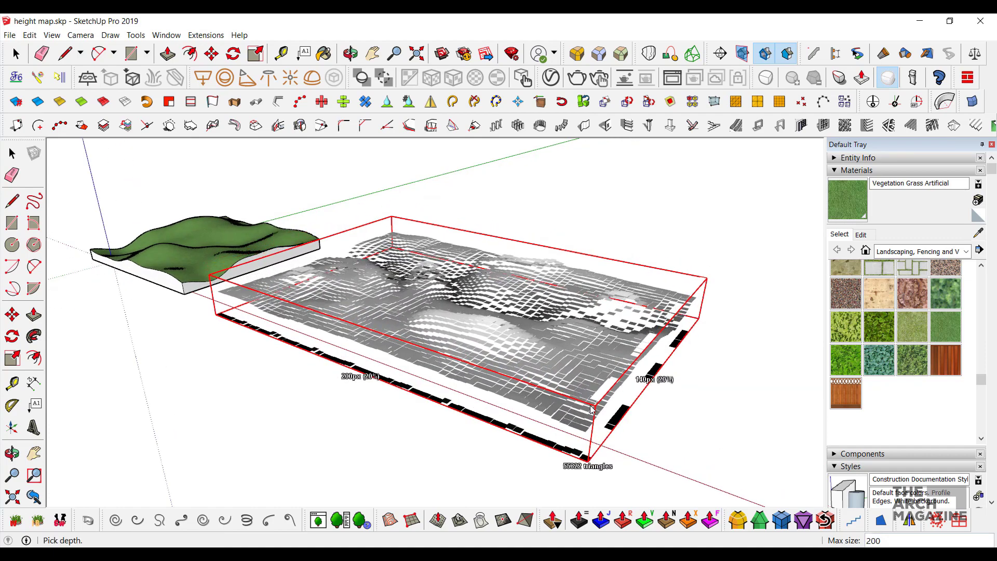
left_click(590, 348)
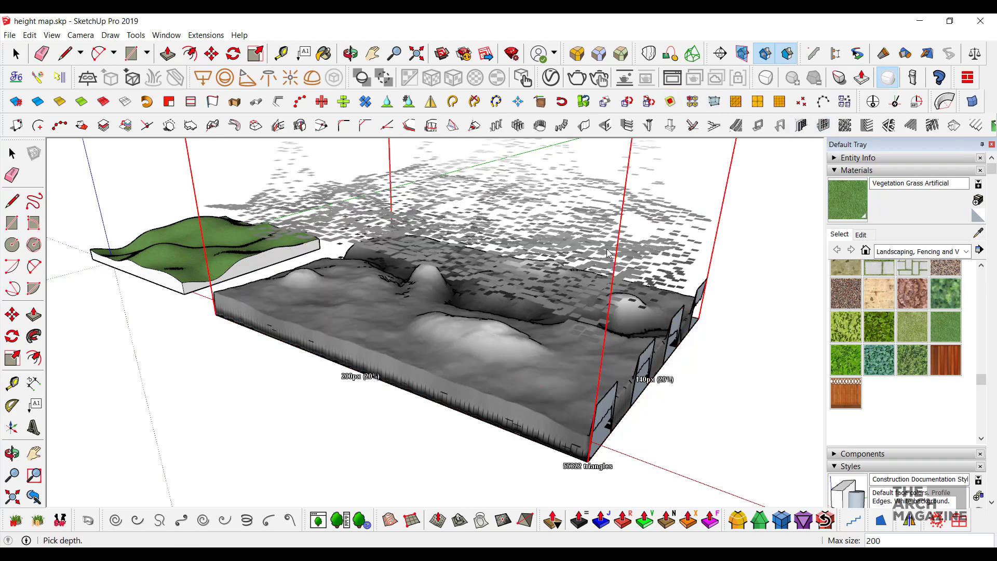
middle_click_drag(467, 275, 753, 308)
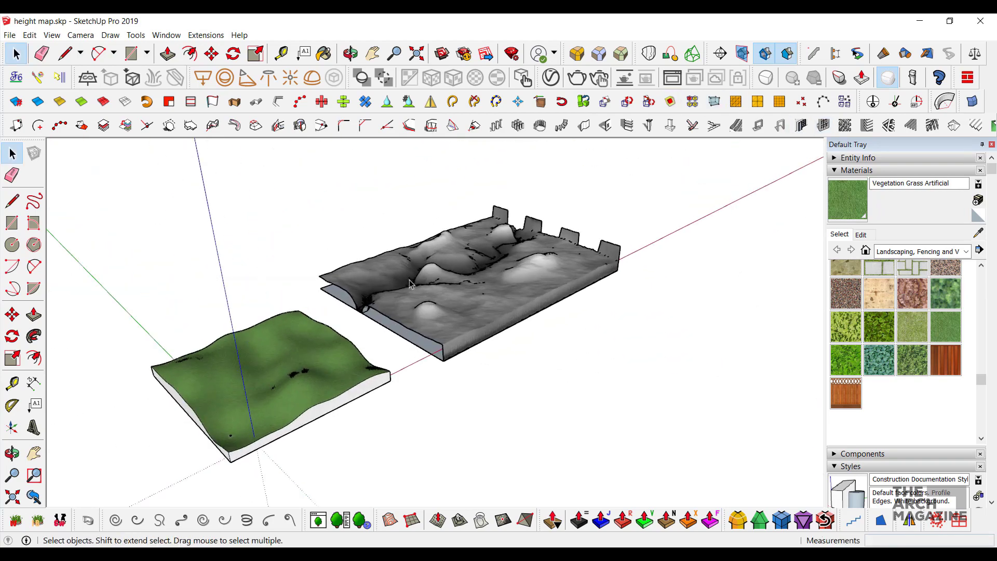
Step: Select the whole oVihm.jpg terrain mesh inside its group and paint it Vegetation Grass Artificial
scroll(586, 300, "up", 3)
scroll(586, 300, "up", 3)
scroll(585, 300, "down", 3)
left_click(541, 292)
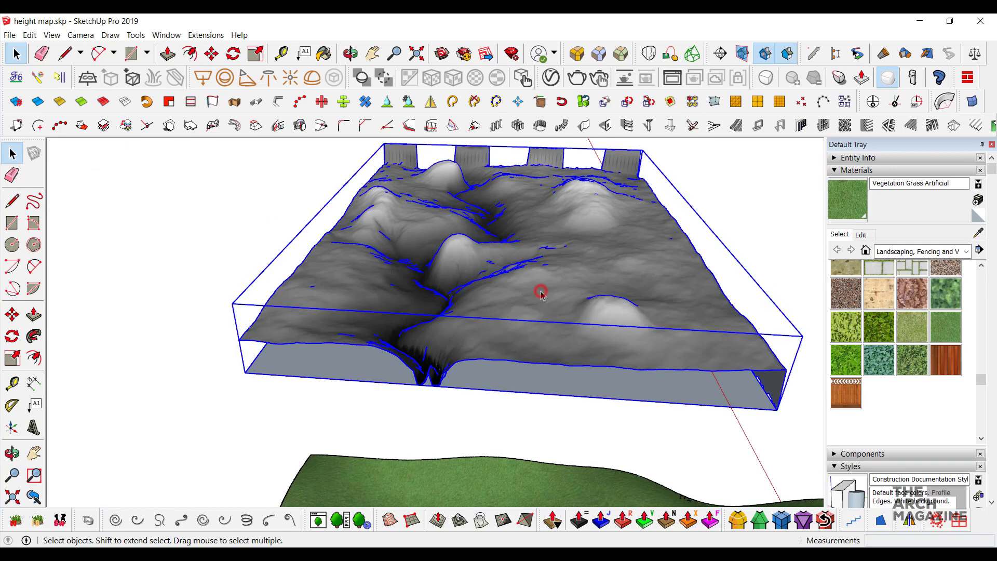
double_click(541, 293)
triple_click(541, 288)
key("b")
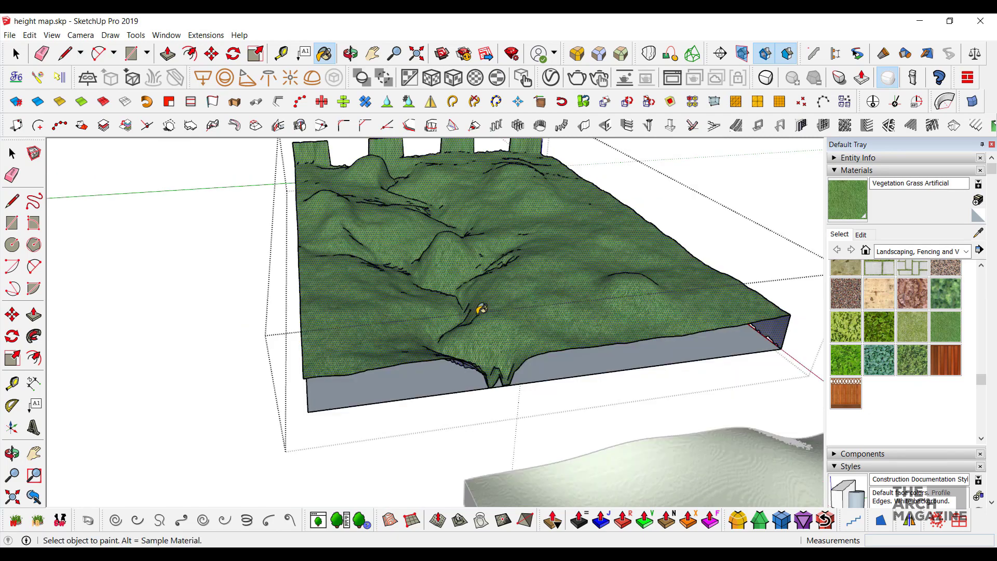
key("space")
Step: Orbit and zoom around the grass-covered hills to inspect the result
middle_click_drag(445, 298, 405, 257)
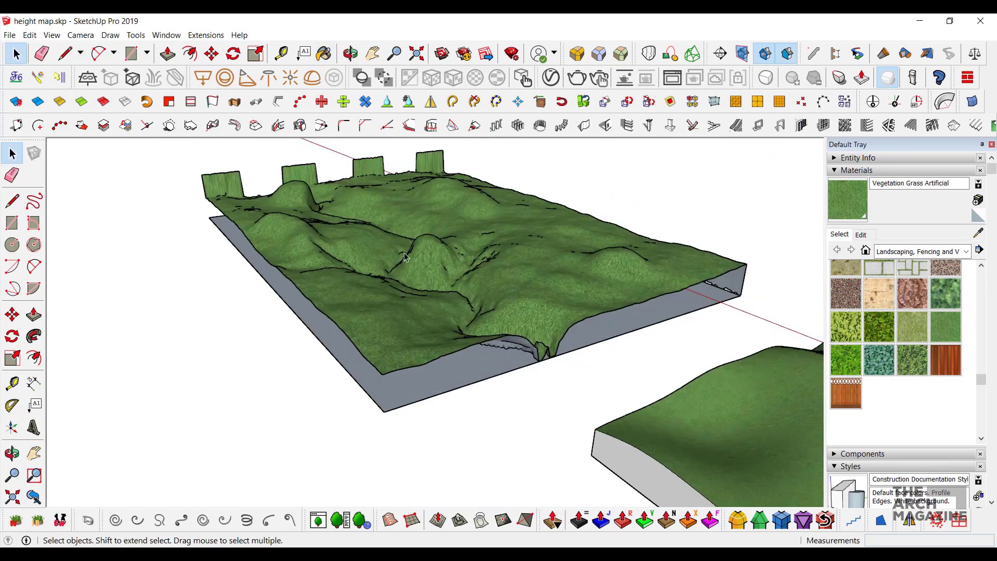
scroll(404, 257, "up", 5)
mouse_move(423, 289)
middle_mouse_down()
mouse_move(531, 364)
mouse_move(334, 286)
middle_mouse_up()
scroll(531, 364, "up", 3)
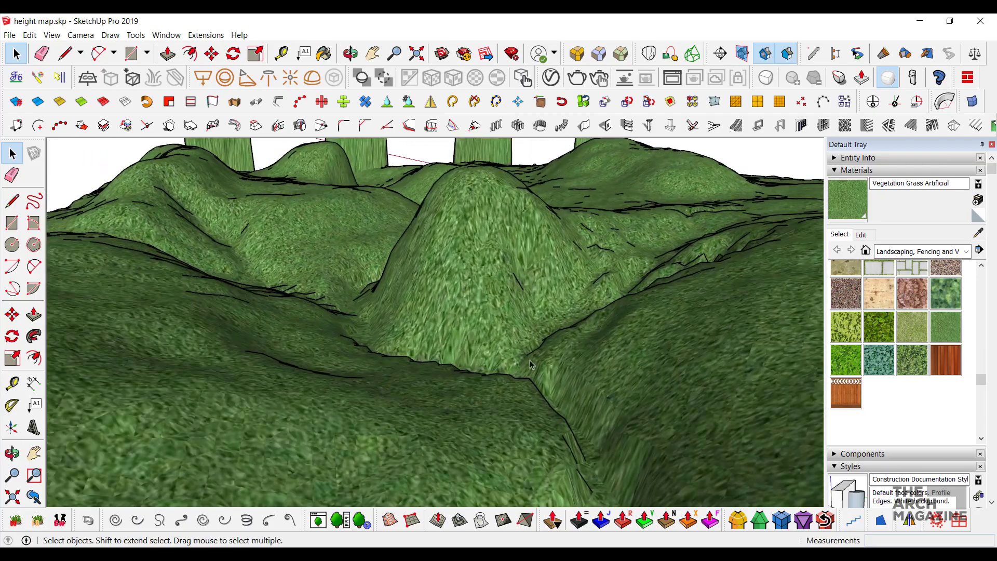
scroll(531, 363, "up", 2)
scroll(334, 285, "down", 3)
mouse_move(397, 285)
middle_mouse_down()
mouse_move(473, 309)
mouse_move(423, 306)
mouse_move(434, 376)
mouse_move(434, 353)
middle_mouse_up()
scroll(446, 308, "down", 3)
scroll(423, 307, "down", 3)
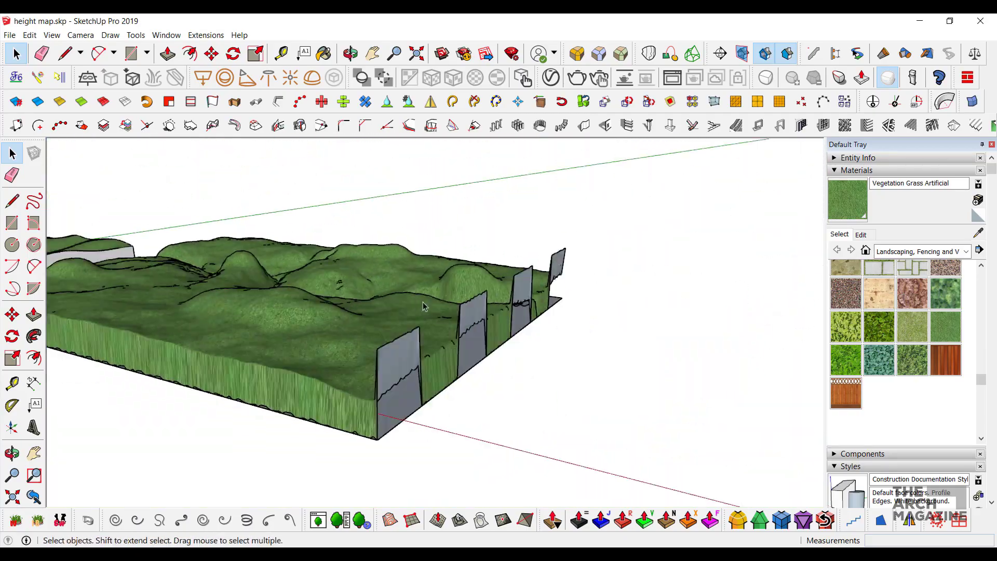
scroll(423, 307, "down", 3)
scroll(423, 307, "down", 3)
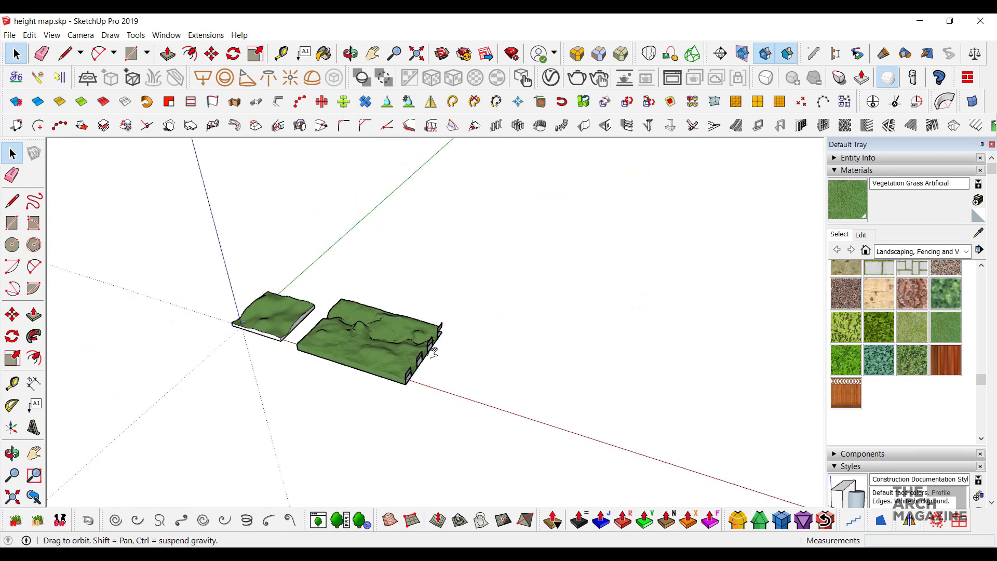
scroll(419, 318, "up", 1)
scroll(419, 318, "up", 2)
scroll(419, 318, "up", 1)
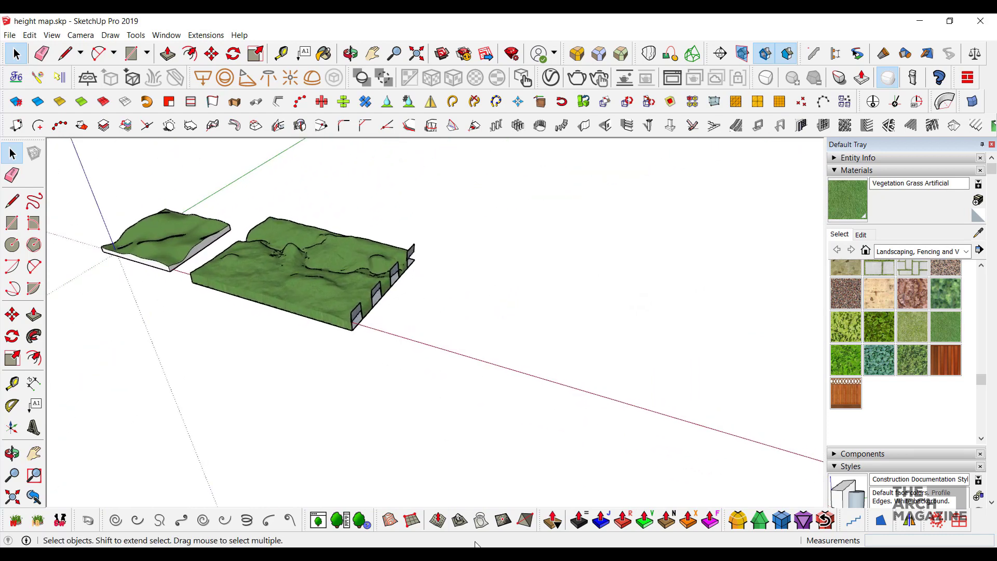
Step: Load XriCX.png as the third Mesh From Heightmap image
left_click(157, 37)
mouse_move(110, 36)
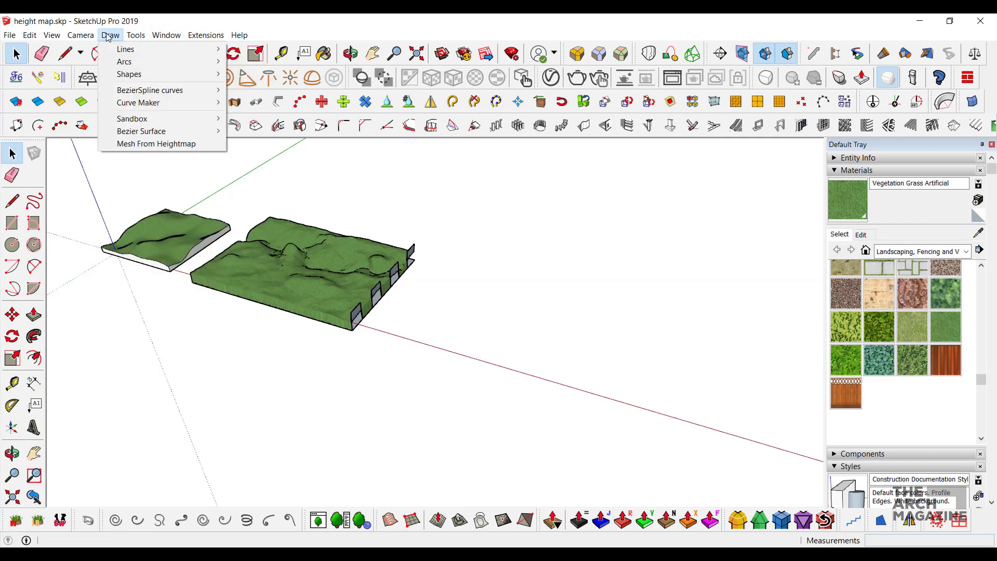
left_click(140, 144)
left_click(350, 136)
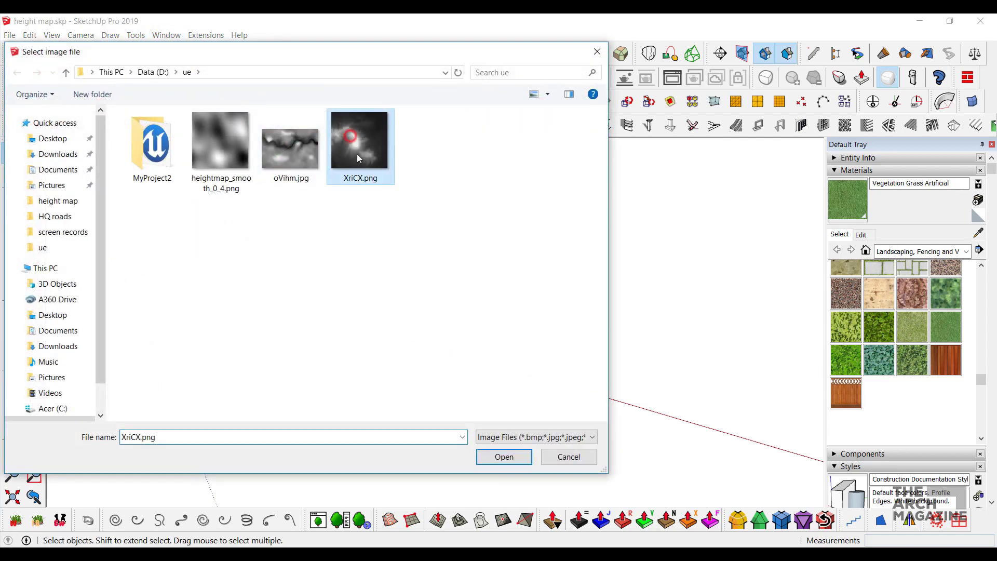
left_click(504, 456)
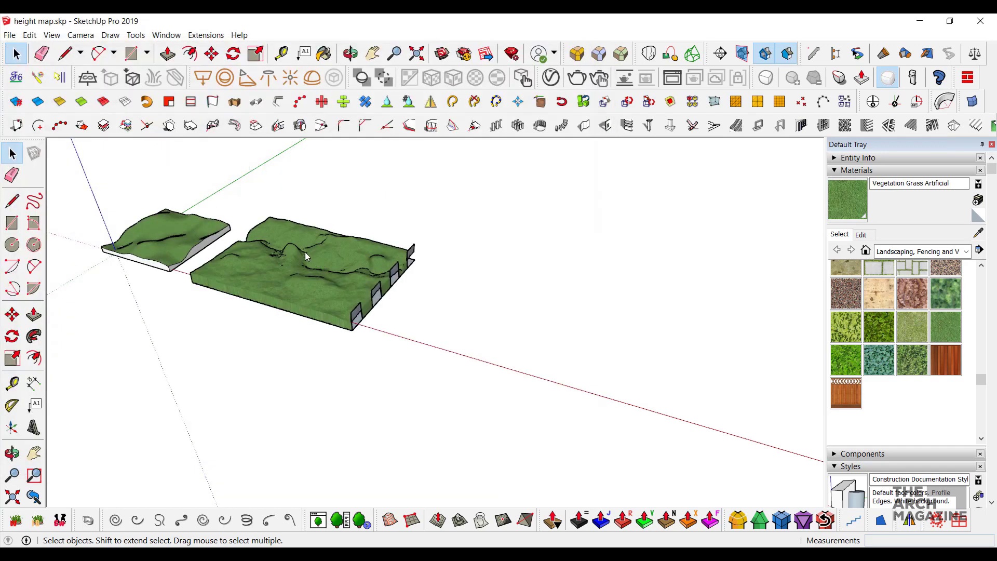
Step: Set the mountain mesh origin and width, and lower its max size to 250
scroll(307, 256, "down", 2)
scroll(310, 256, "down", 1)
scroll(311, 256, "down", 1)
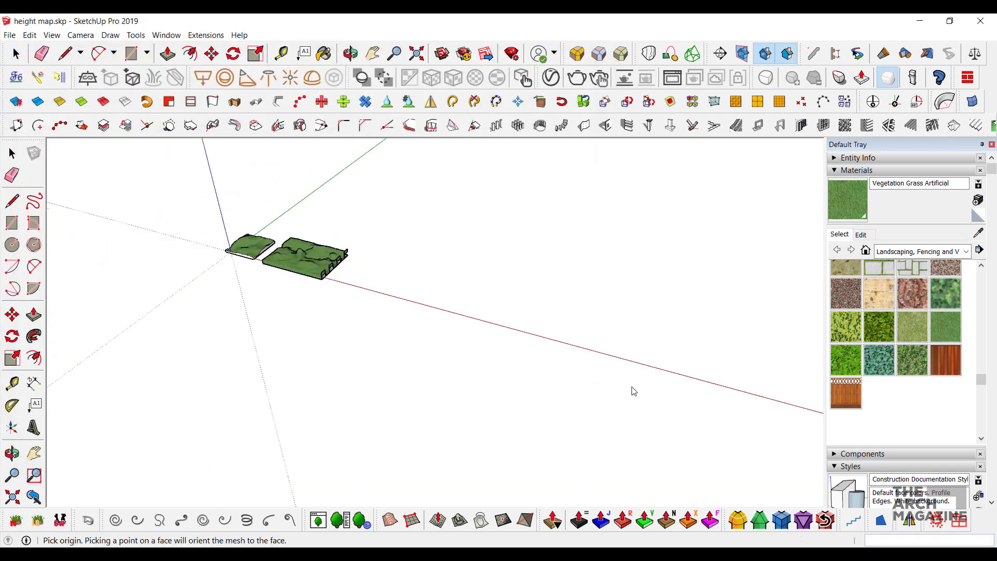
left_click(734, 425)
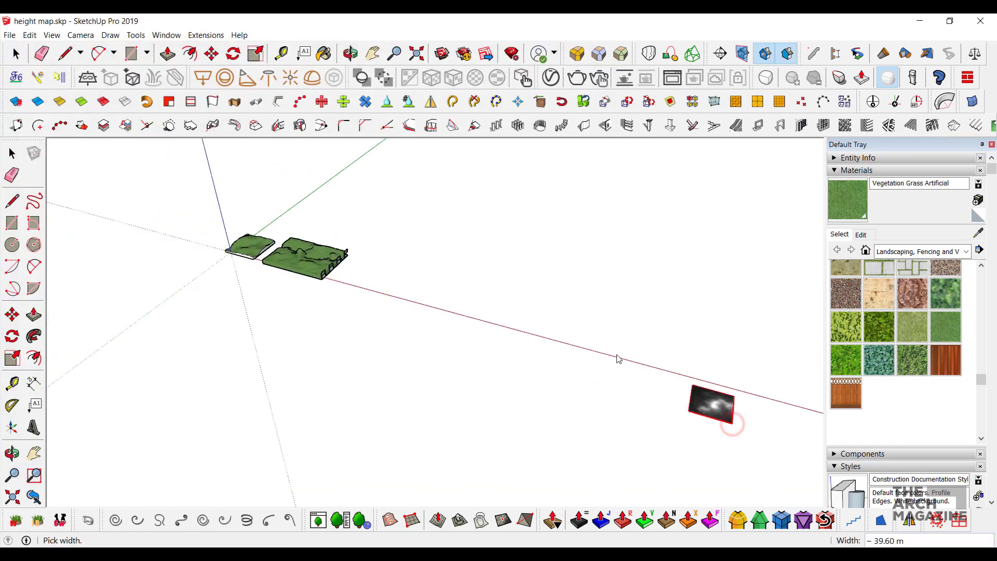
left_click(430, 196)
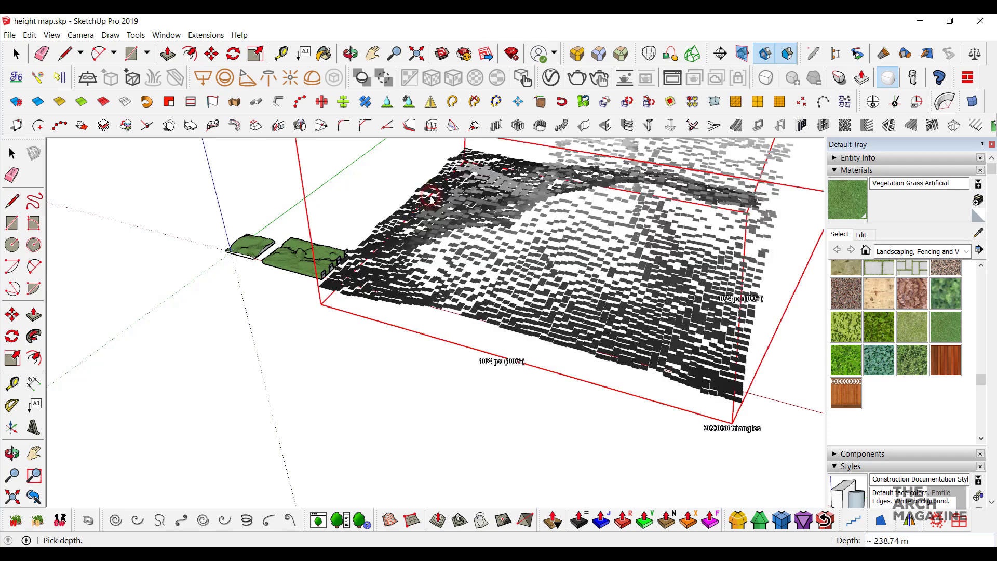
mouse_move(490, 240)
middle_mouse_down()
mouse_move(612, 312)
mouse_move(577, 227)
middle_mouse_up()
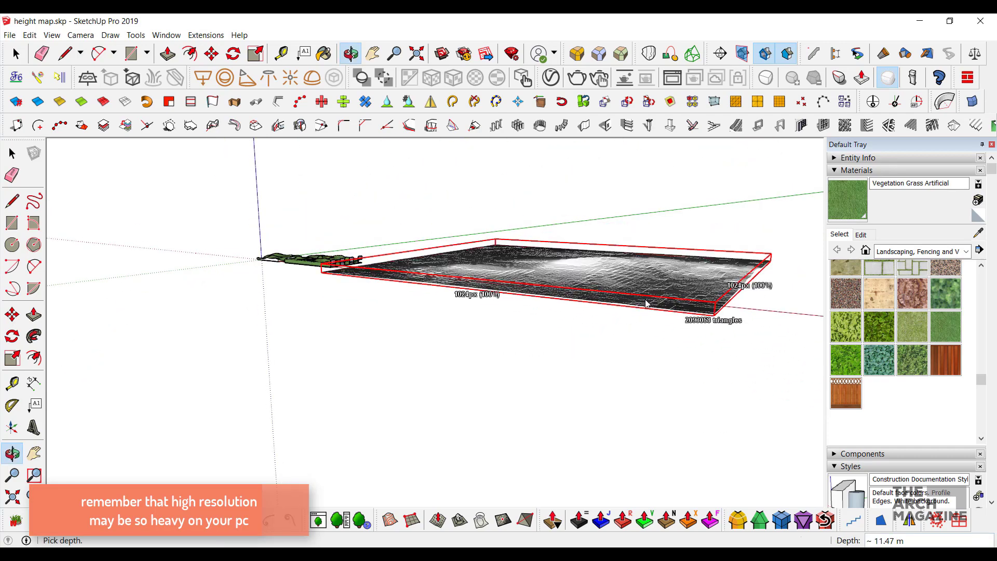
mouse_move(613, 296)
middle_mouse_down()
mouse_move(591, 316)
mouse_move(398, 324)
middle_mouse_up()
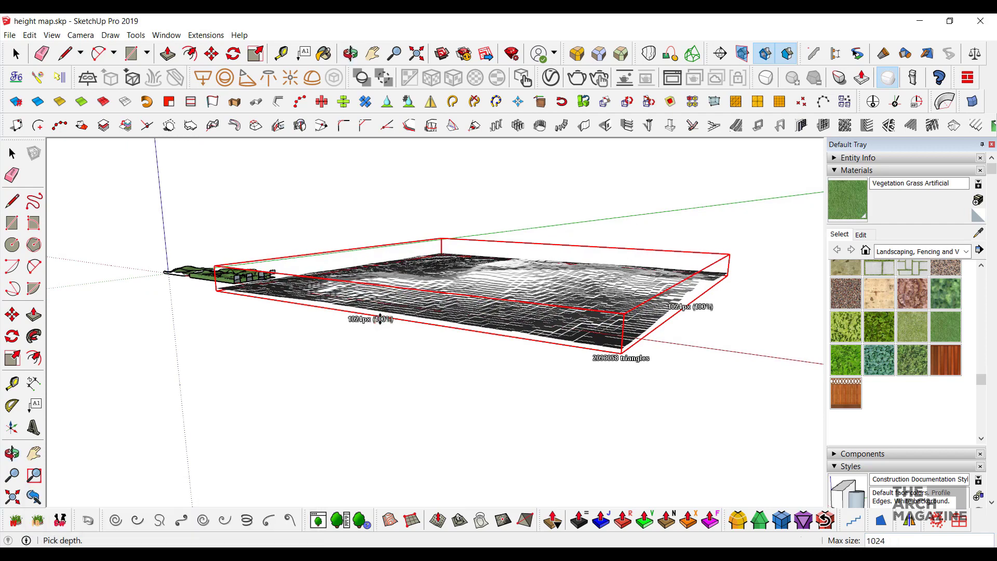
type("250")
key("Return")
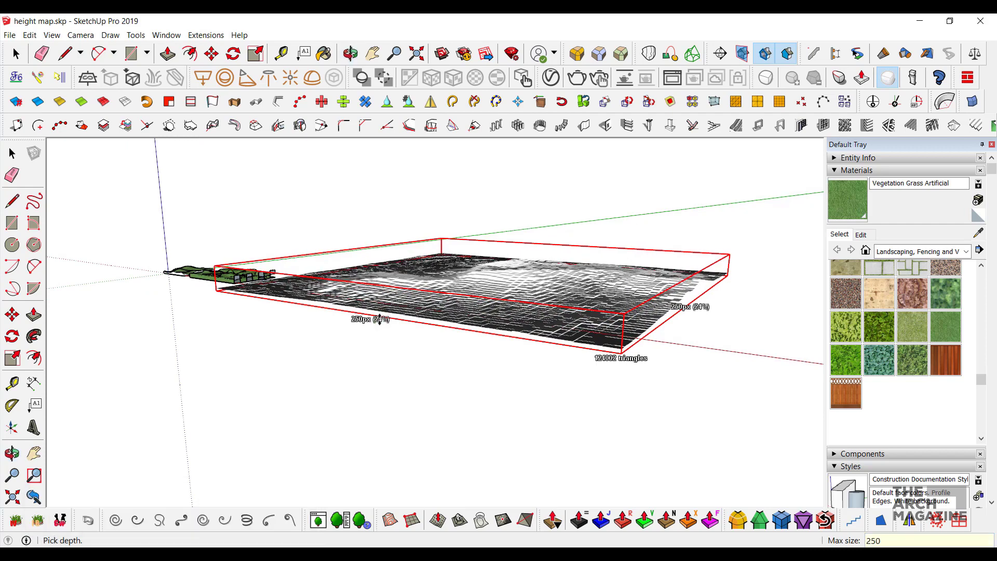
left_click(468, 296)
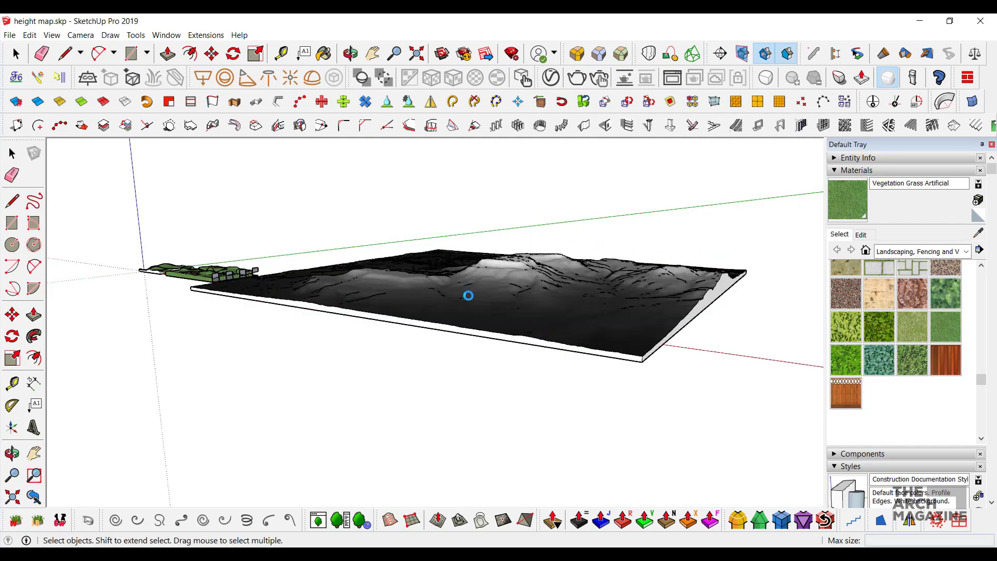
scroll(469, 300, "up", 3)
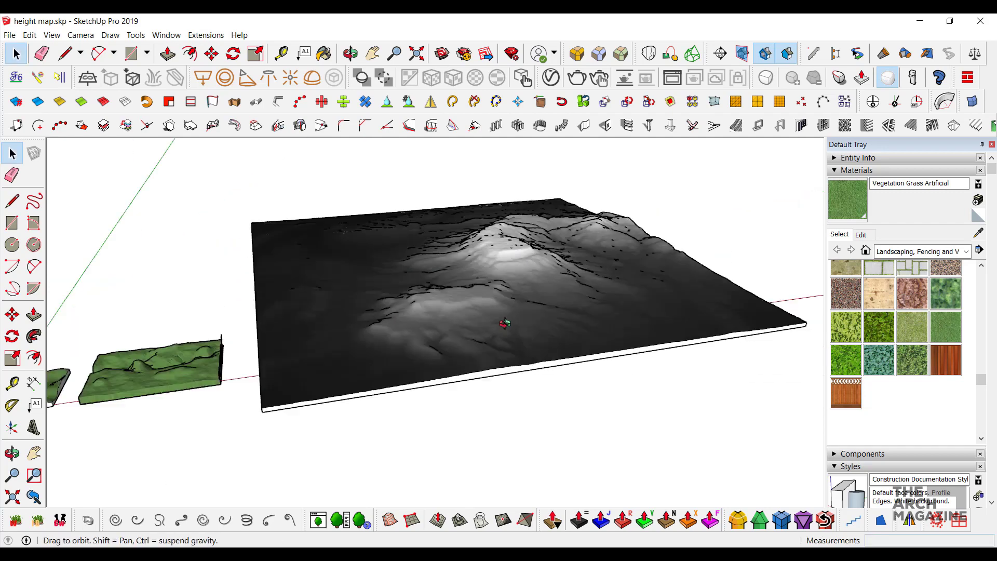
mouse_move(469, 300)
middle_mouse_down()
mouse_move(550, 329)
mouse_move(373, 279)
middle_mouse_up()
scroll(363, 286, "up", 2)
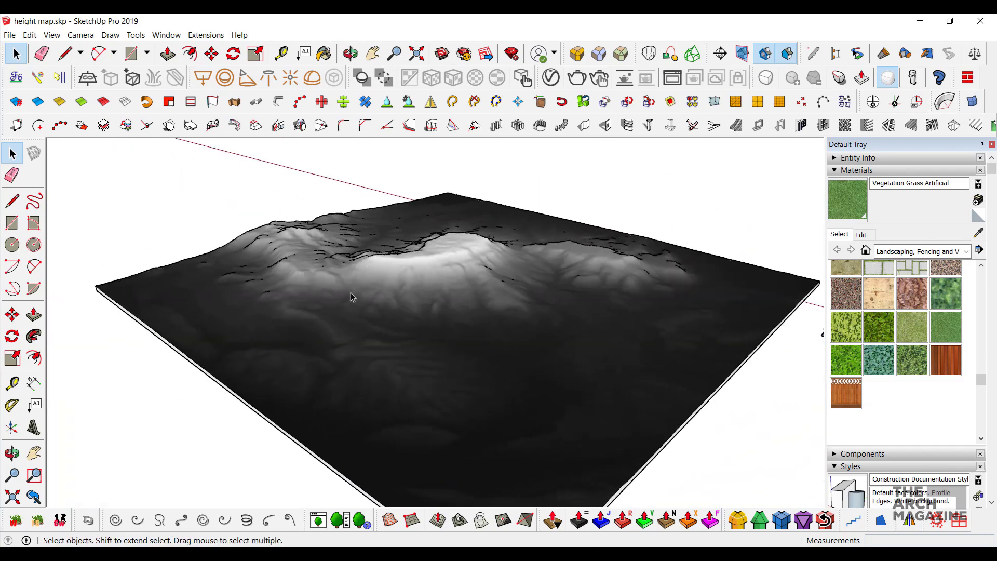
scroll(349, 291, "up", 2)
scroll(355, 297, "up", 2)
scroll(332, 303, "up", 2)
middle_click_drag(323, 306, 405, 282)
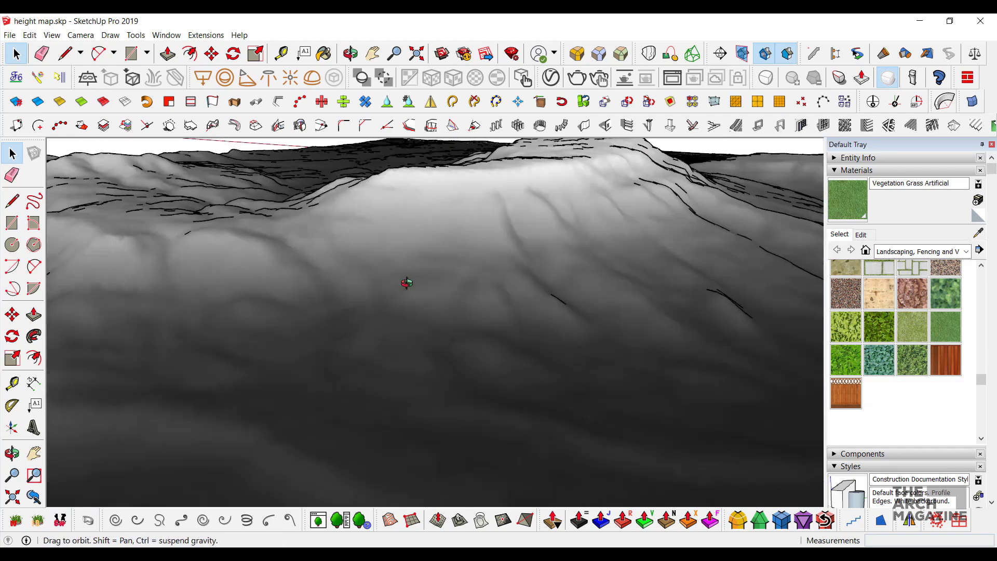
scroll(570, 274, "down", 5)
mouse_move(570, 274)
middle_mouse_down()
mouse_move(405, 269)
mouse_move(468, 280)
mouse_move(329, 339)
mouse_move(523, 305)
mouse_move(494, 312)
mouse_move(510, 296)
middle_mouse_up()
scroll(426, 283, "up", 3)
scroll(485, 280, "down", 3)
scroll(516, 249, "down", 2)
scroll(490, 255, "down", 2)
Step: Scale the mountain terrain group down to about 0.27
left_click(494, 252)
key("s")
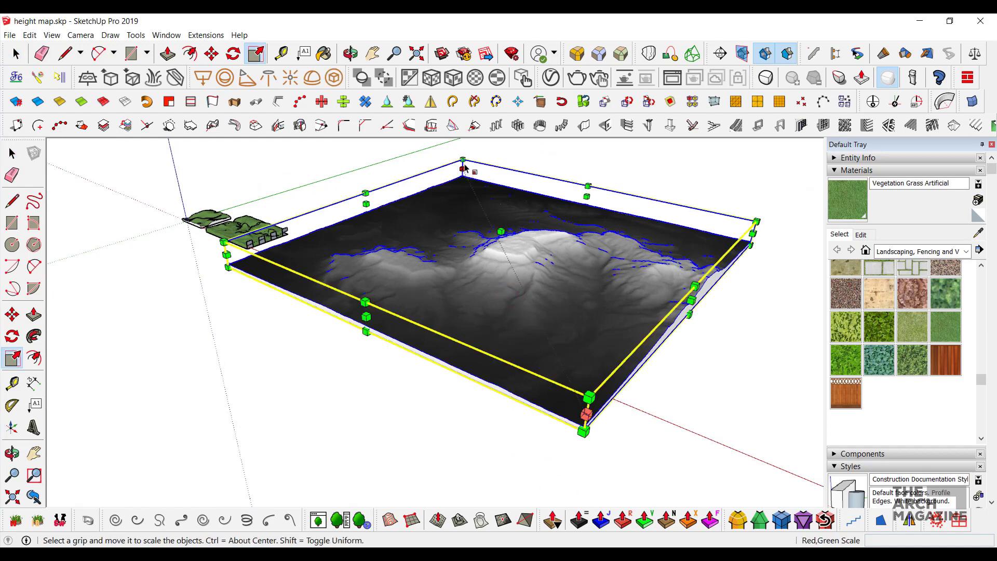
left_click(463, 160)
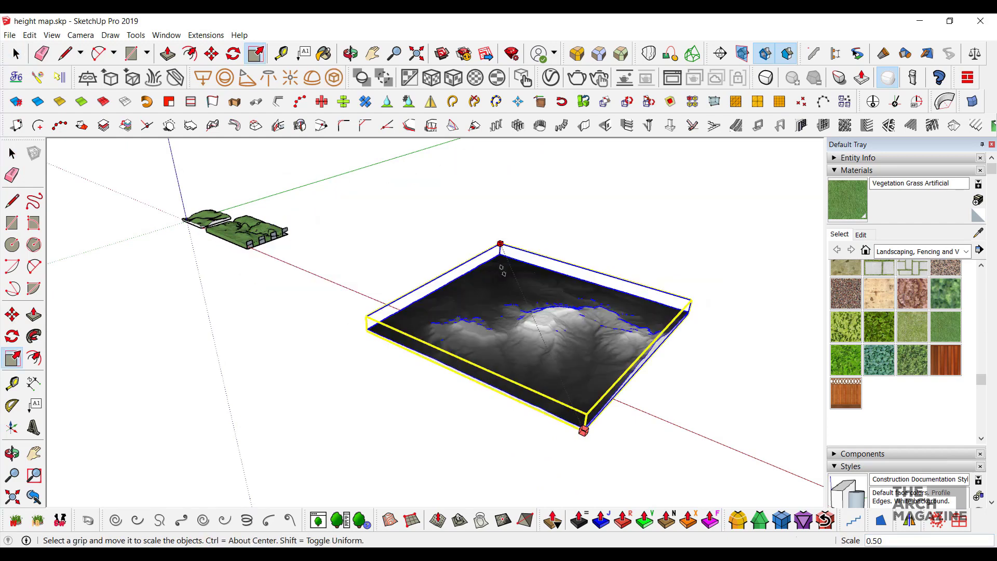
left_click_drag(501, 268, 526, 325)
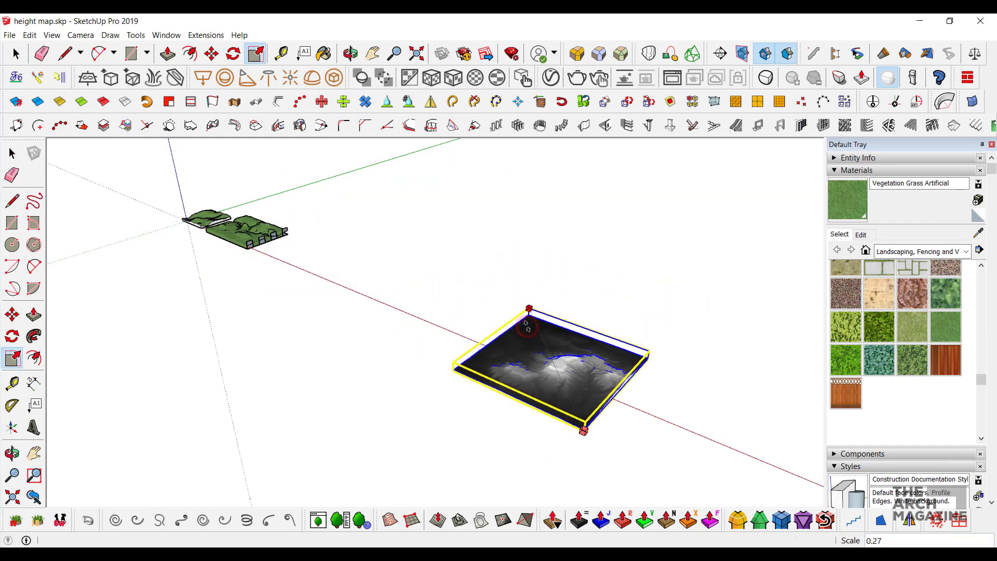
Step: Move the scaled mountain terrain next to the two grass terrains
key("m")
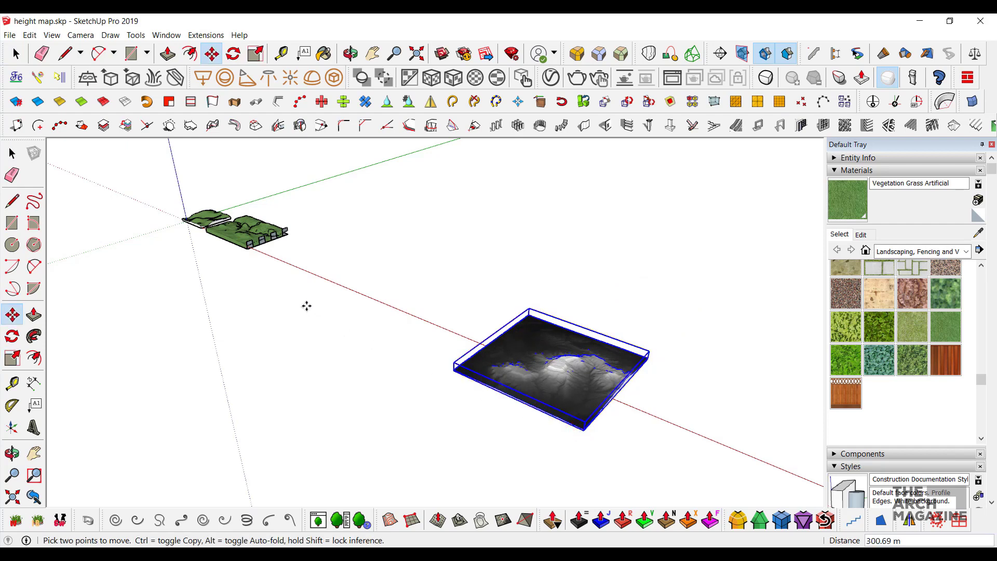
left_click(583, 429)
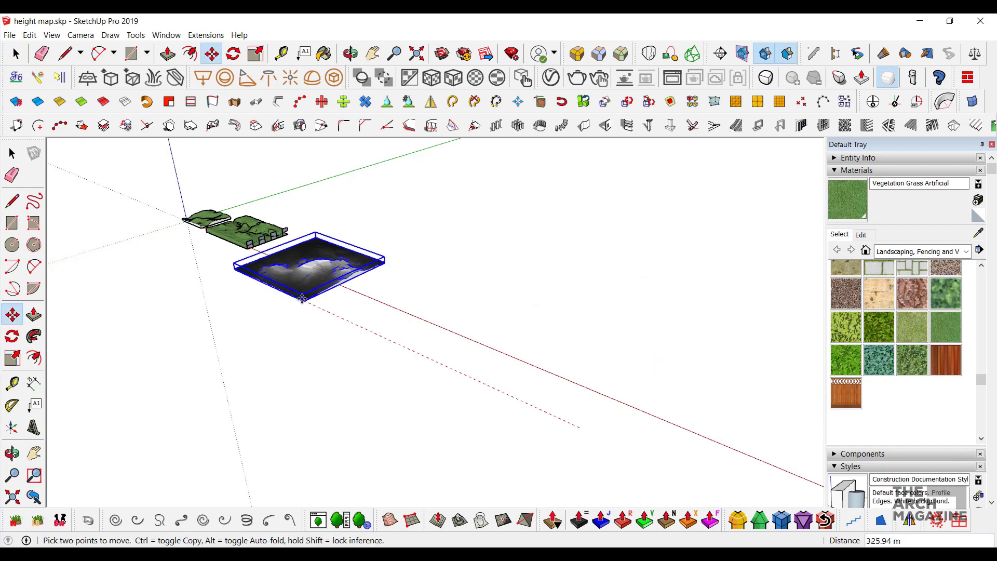
left_click(259, 271)
key("space")
scroll(222, 260, "up", 1)
scroll(198, 248, "up", 1)
scroll(192, 243, "up", 1)
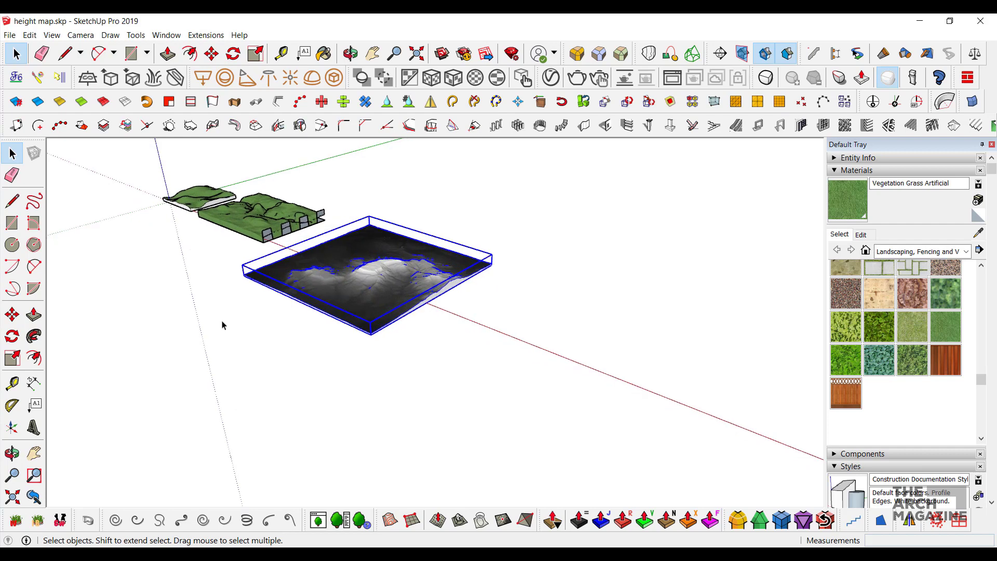
mouse_move(223, 321)
middle_mouse_down()
mouse_move(434, 297)
mouse_move(423, 334)
mouse_move(396, 312)
mouse_move(368, 315)
mouse_move(428, 319)
mouse_move(441, 310)
middle_mouse_up()
scroll(428, 319, "up", 1)
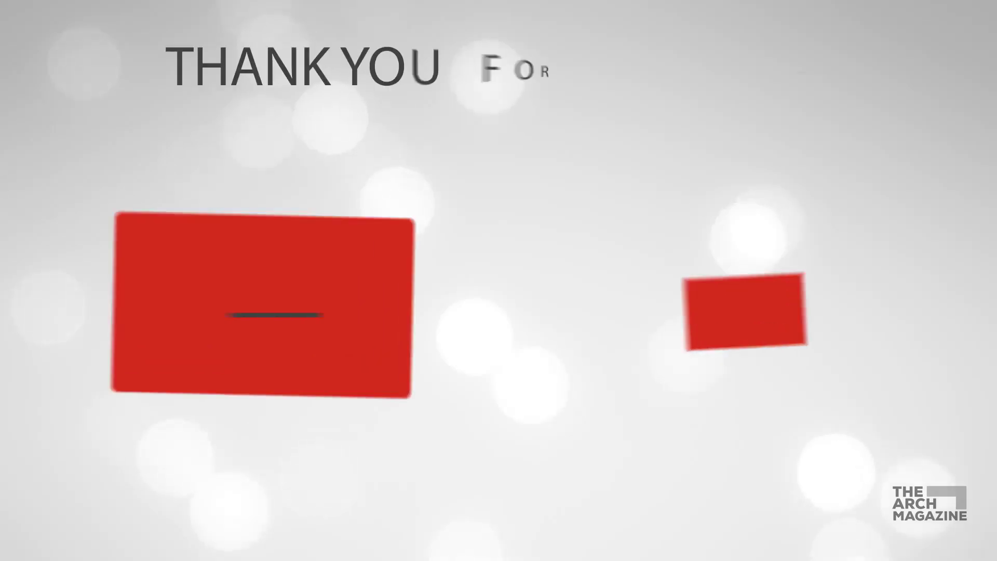